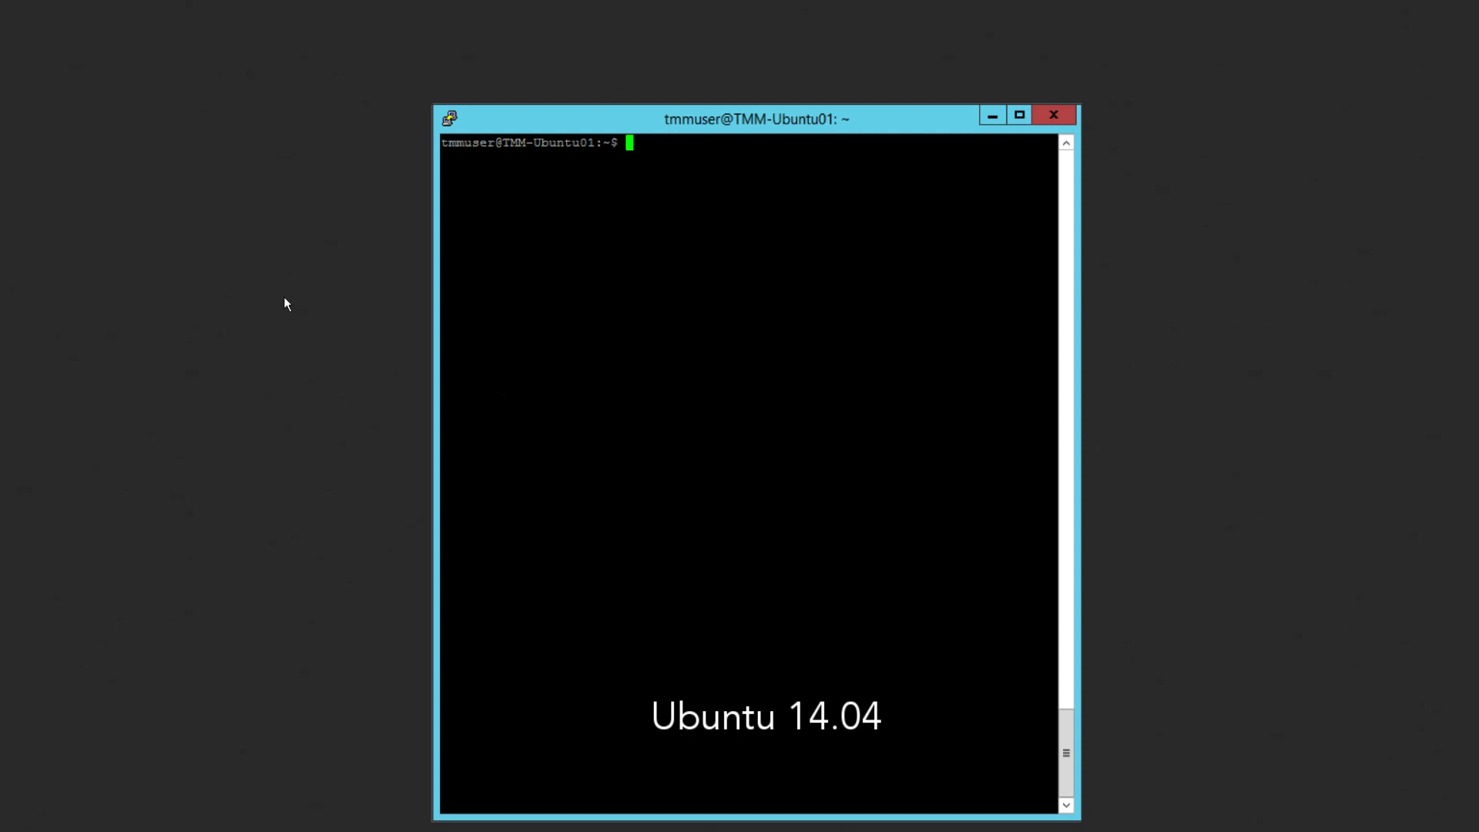
- Install the falcon-sensor_4.16.0-6101_amd64.deb package from /opt on Ubuntu with sudo dpkg -i
text(sudo dpk)
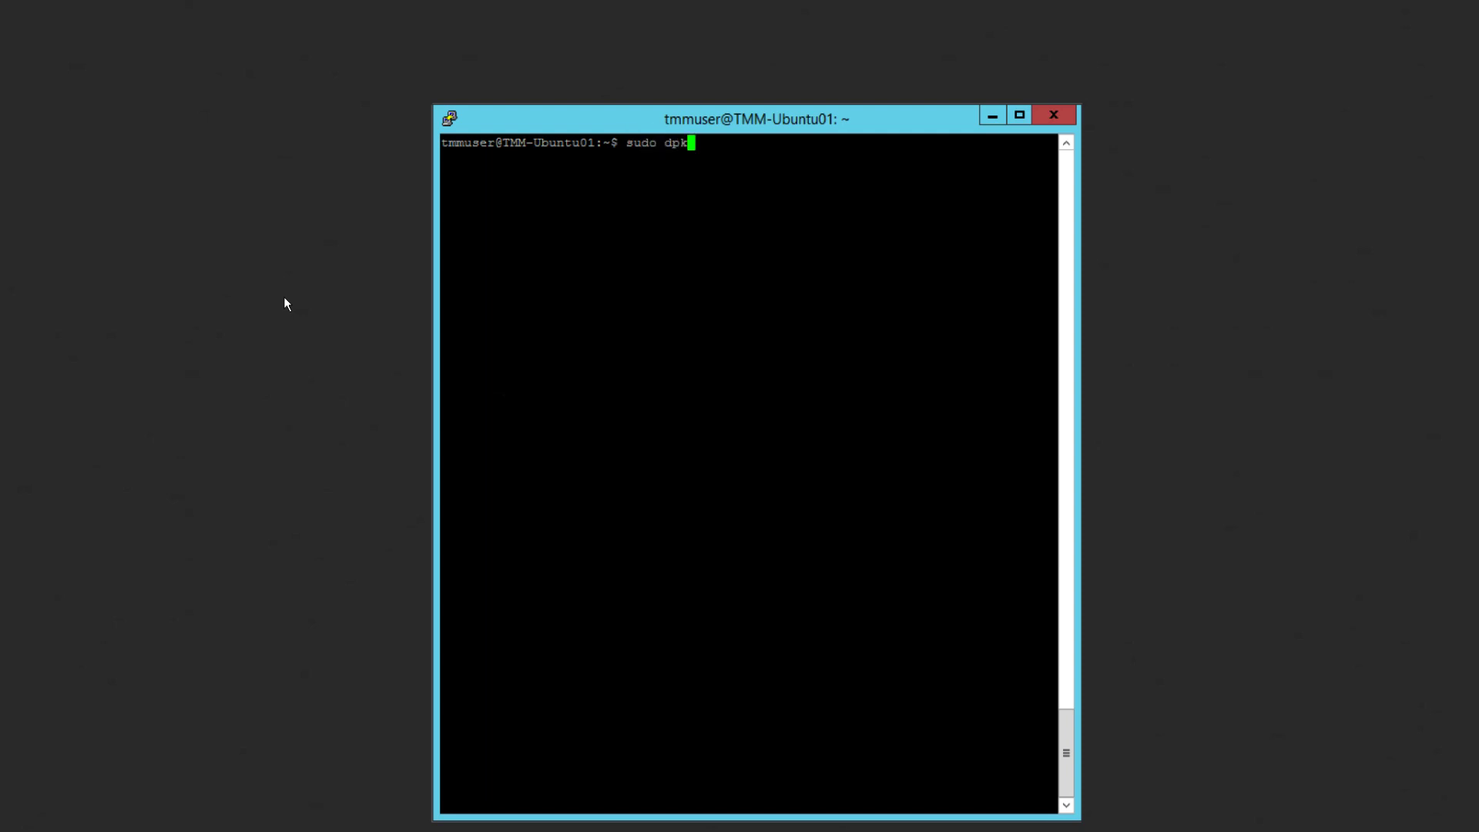
text(g -i )
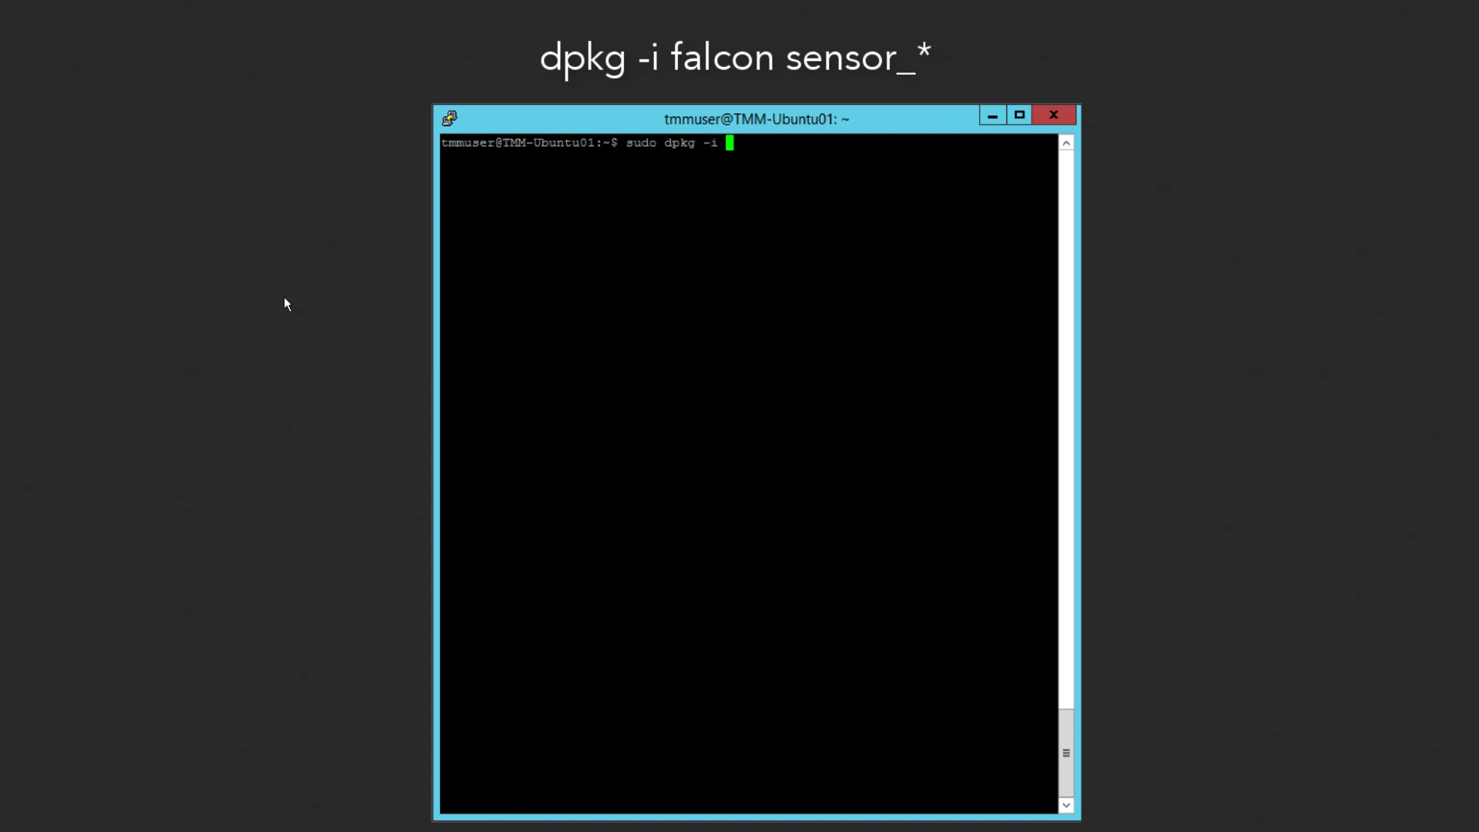
text(/opt/fa)
key(Tab)
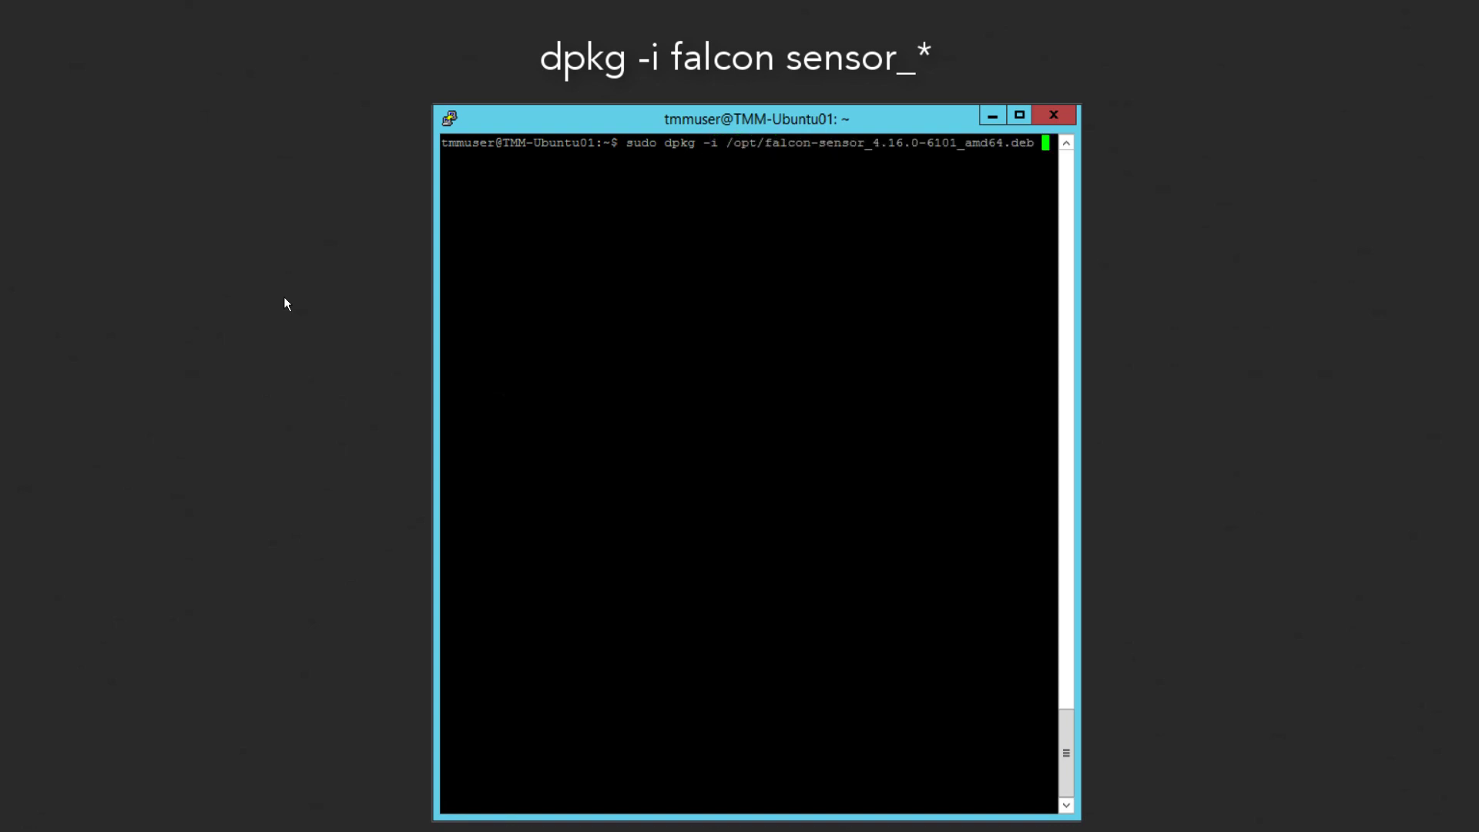
key(Return)
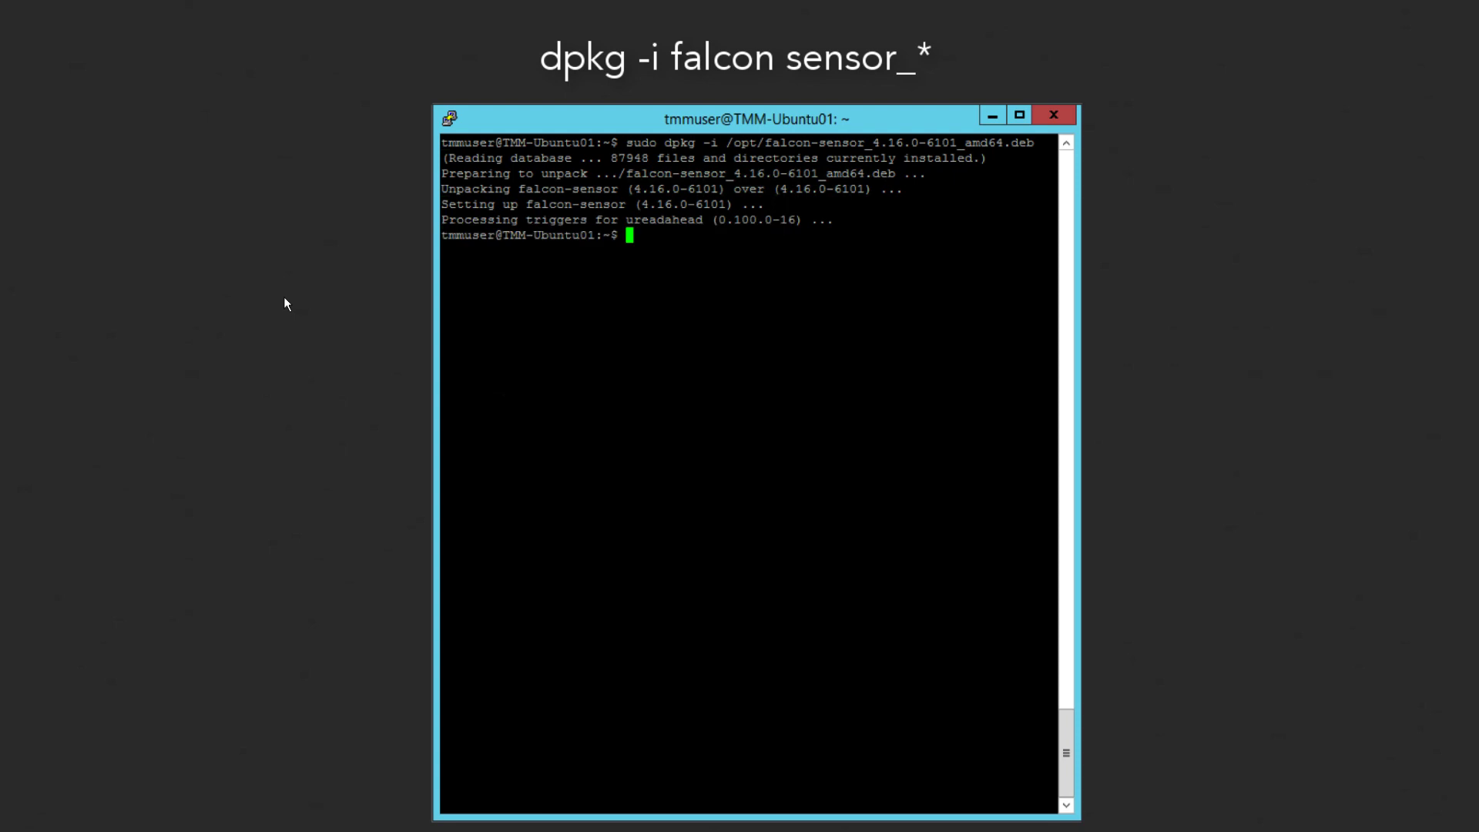
- Enter the sudo /opt/CrowdStrike/falconctl -s --cid command with the pasted customer ID
text(sudo /opt/)
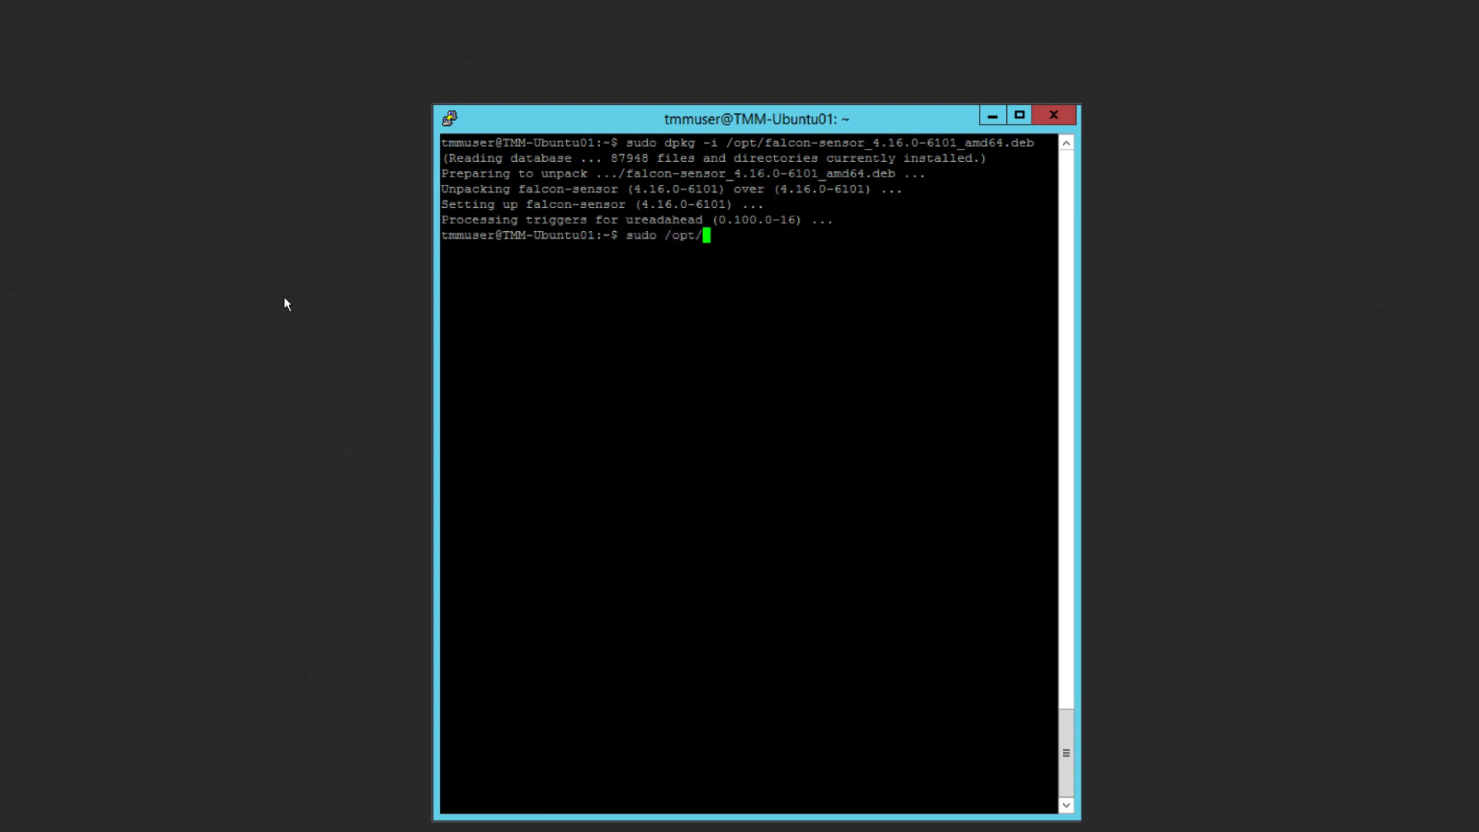
text(C)
key(Tab)
text(falco)
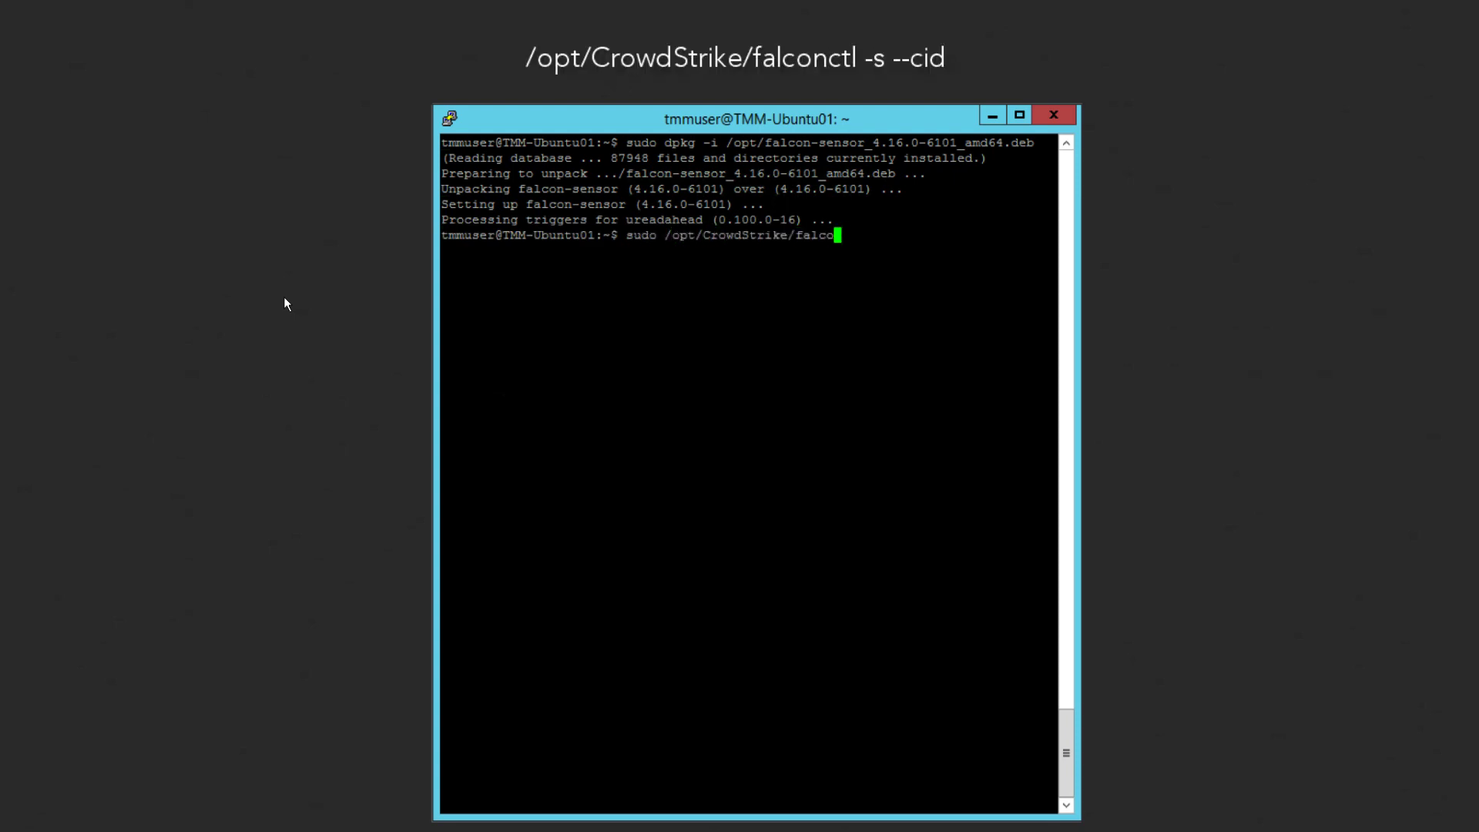
text(nctl -s --cid=)
right_click(737, 253)
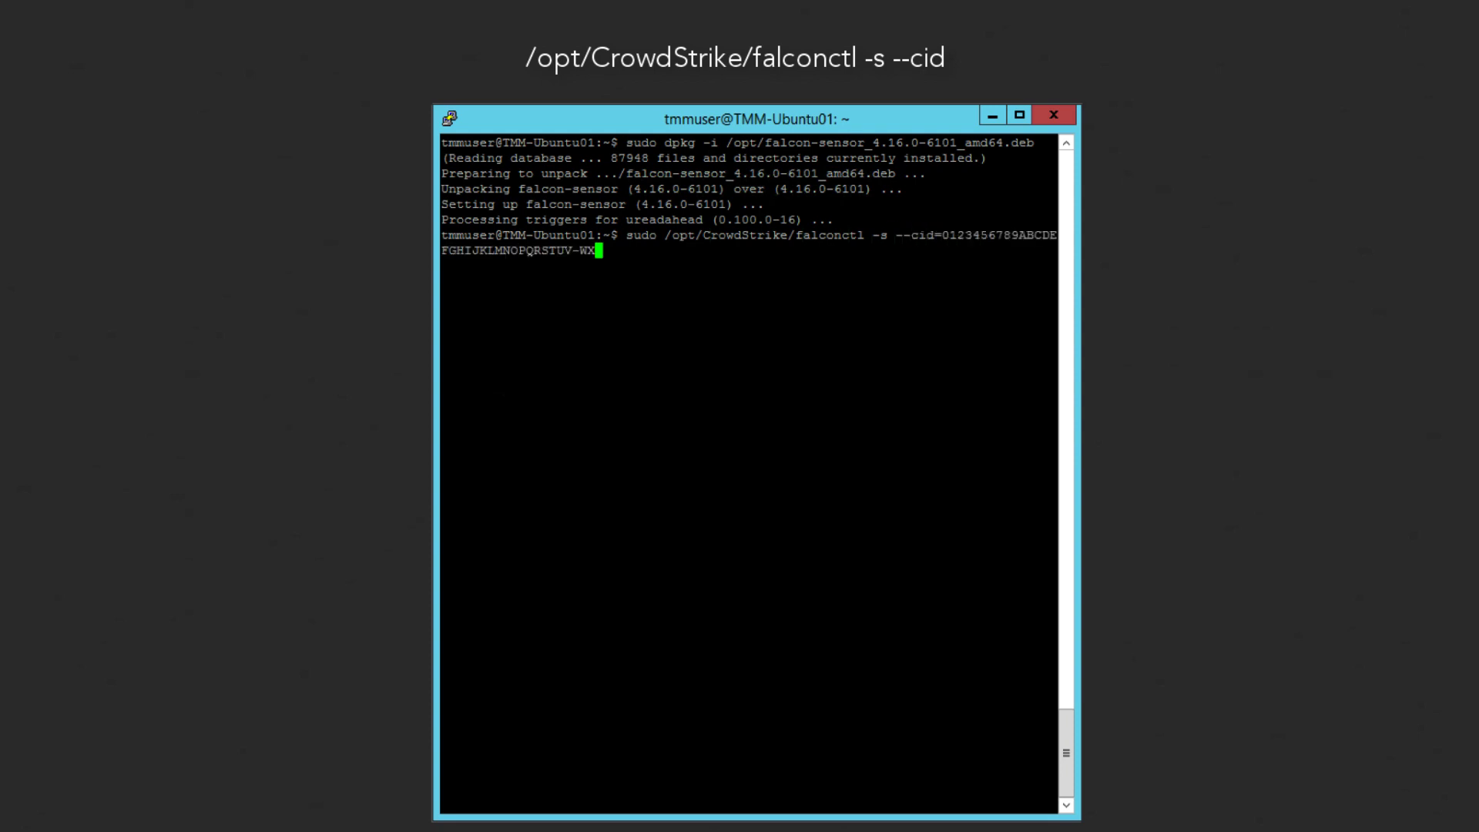
- Register the Ubuntu sensor with the customer ID, then start the falcon-sensor service
key(Return)
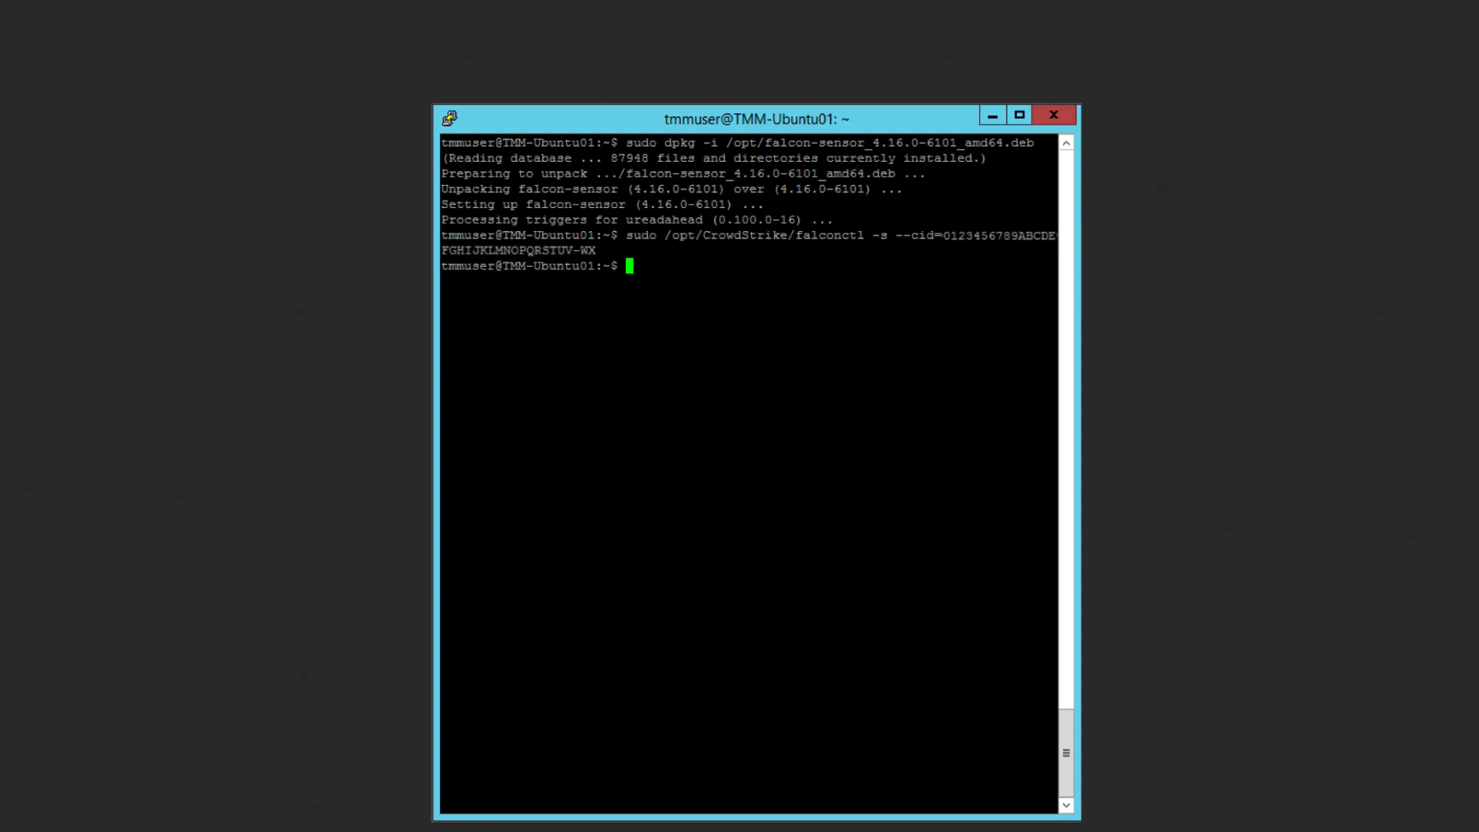
text(service)
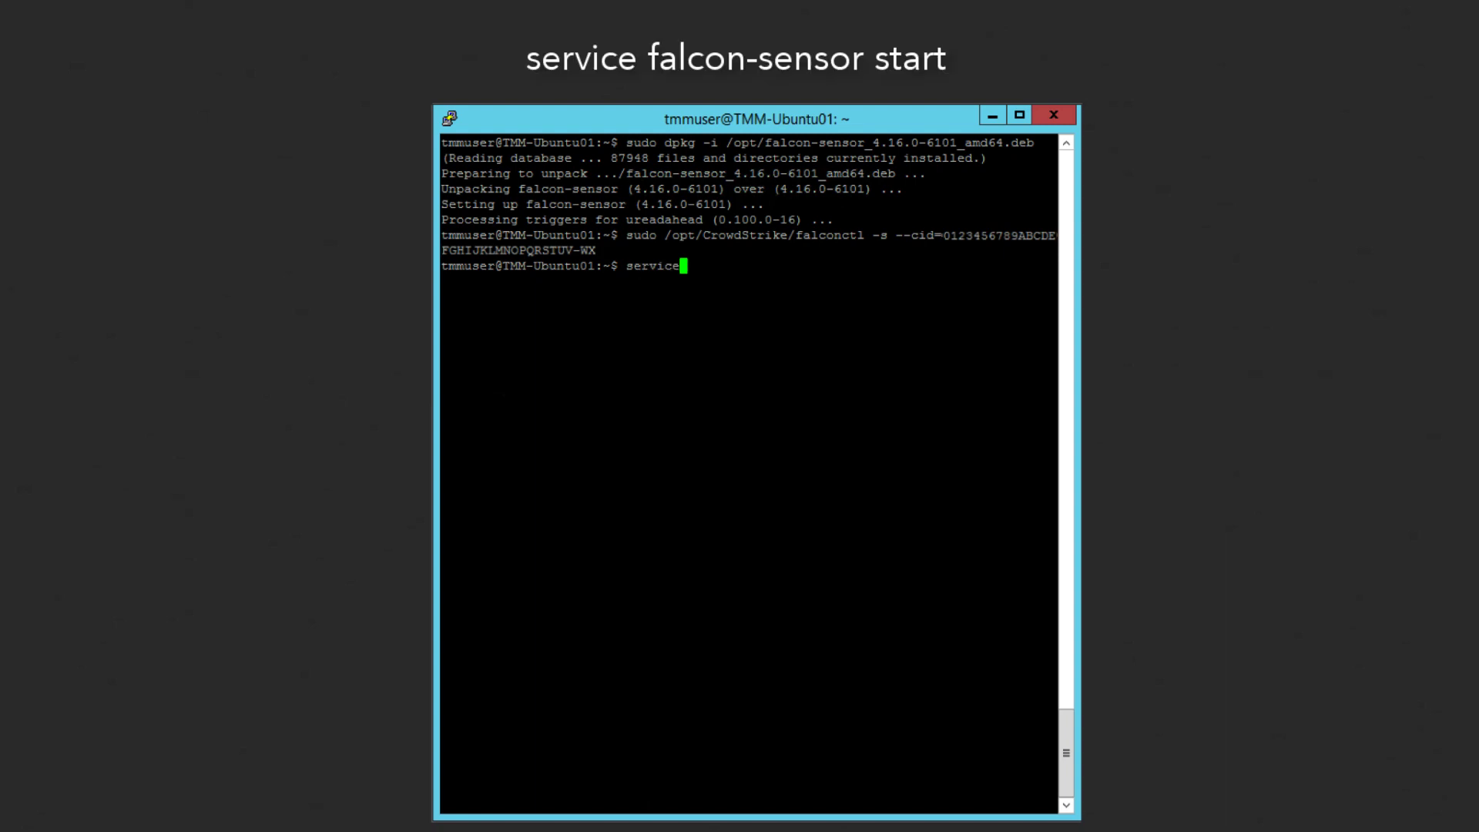
text( falcon-senso)
text(r-)
text(start)
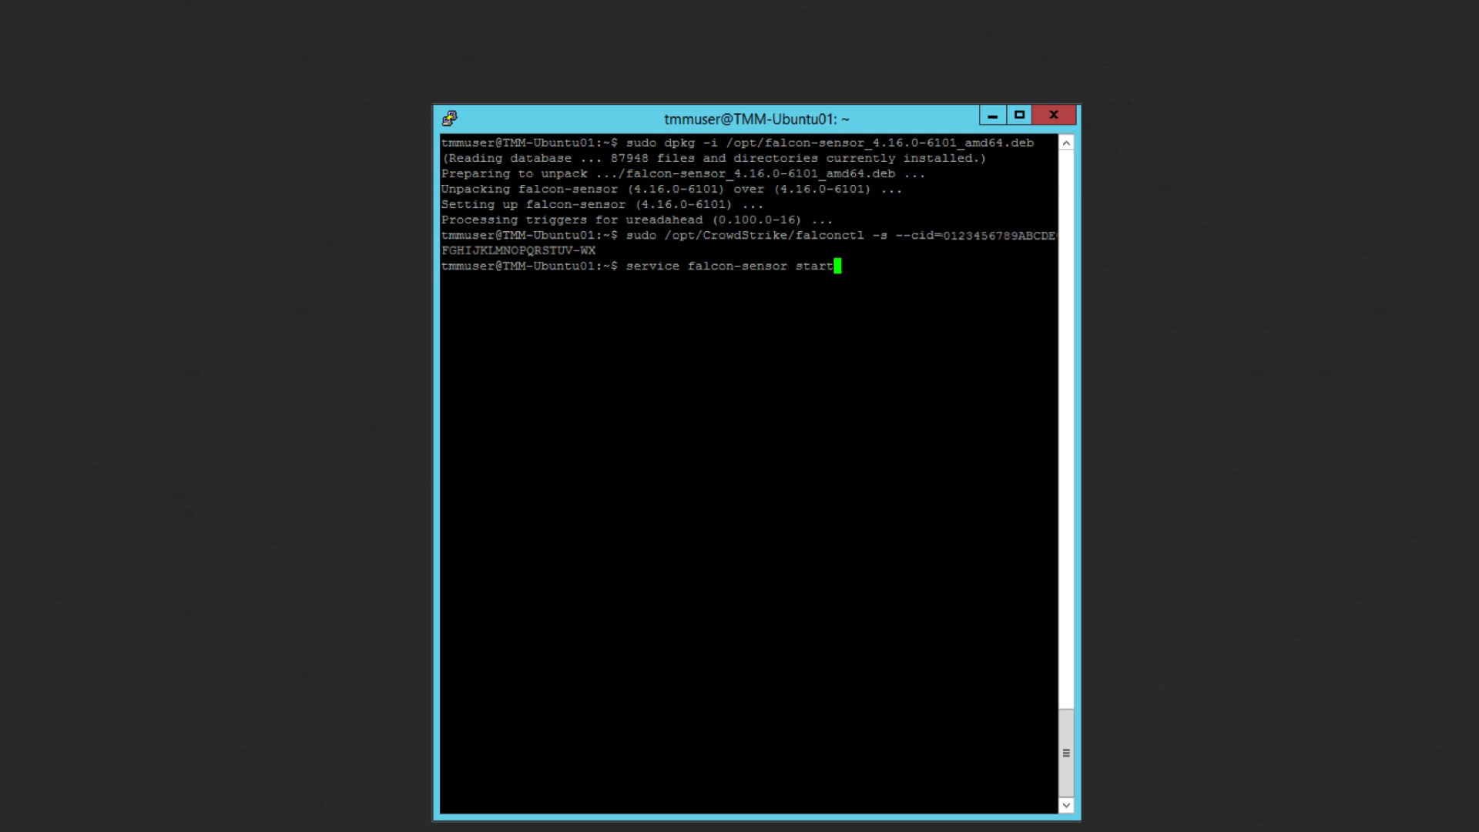
key(Return)
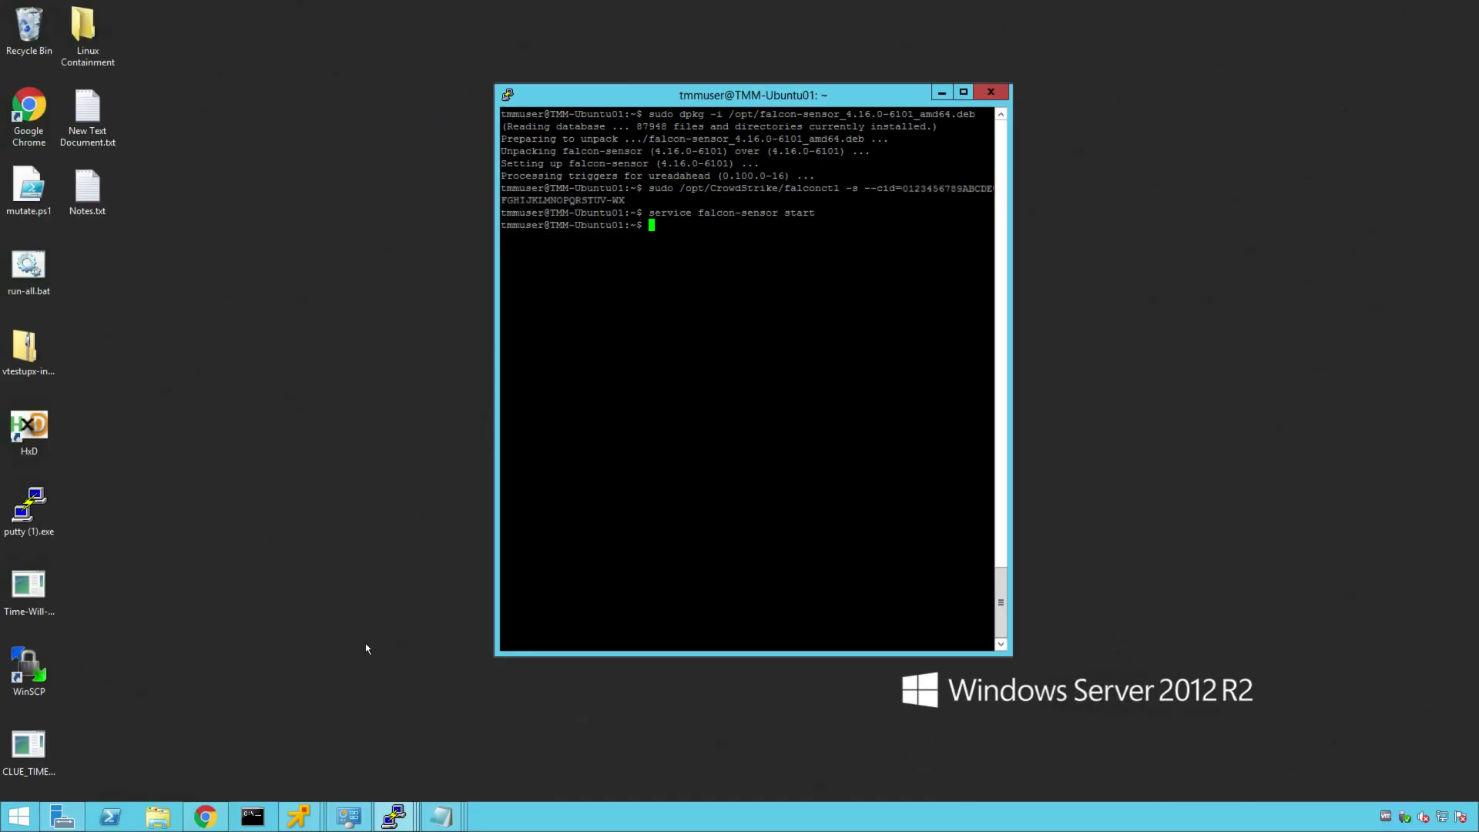
- On the CentOS 7 session, yum install the falcon-sensor .rpm from /opt, confirming with y
click(400, 821)
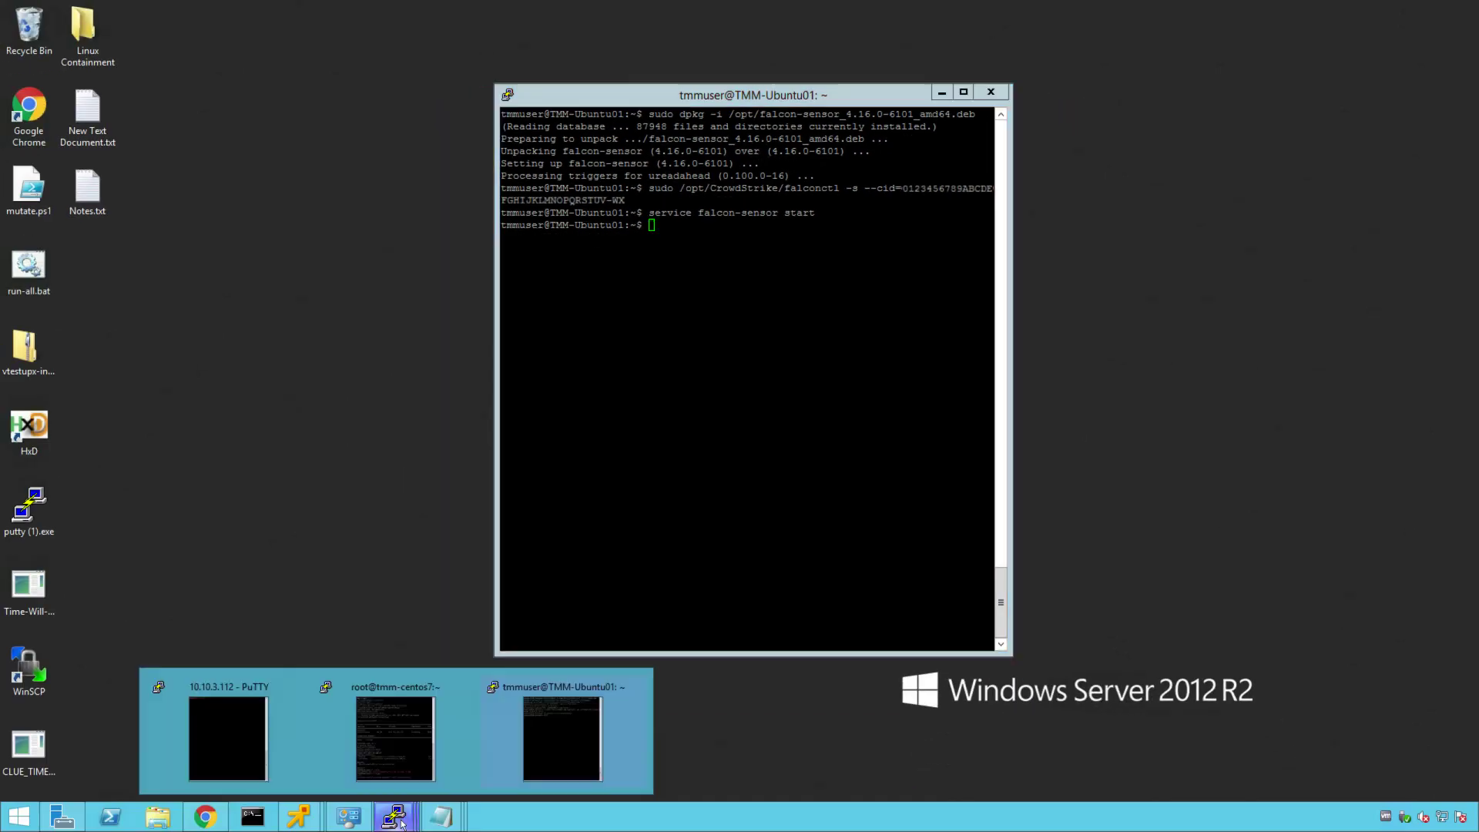
click(389, 748)
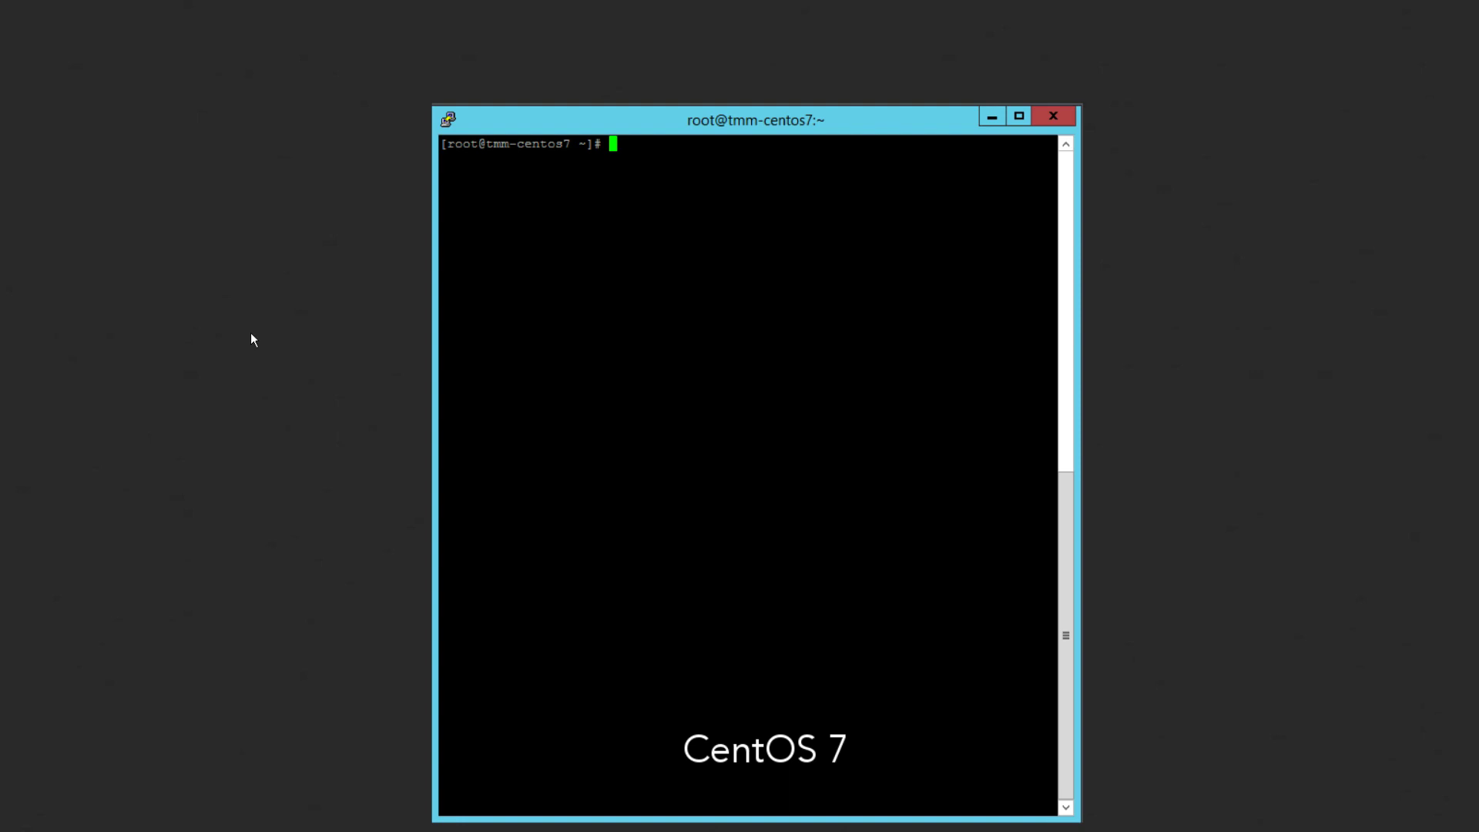
text(yum install )
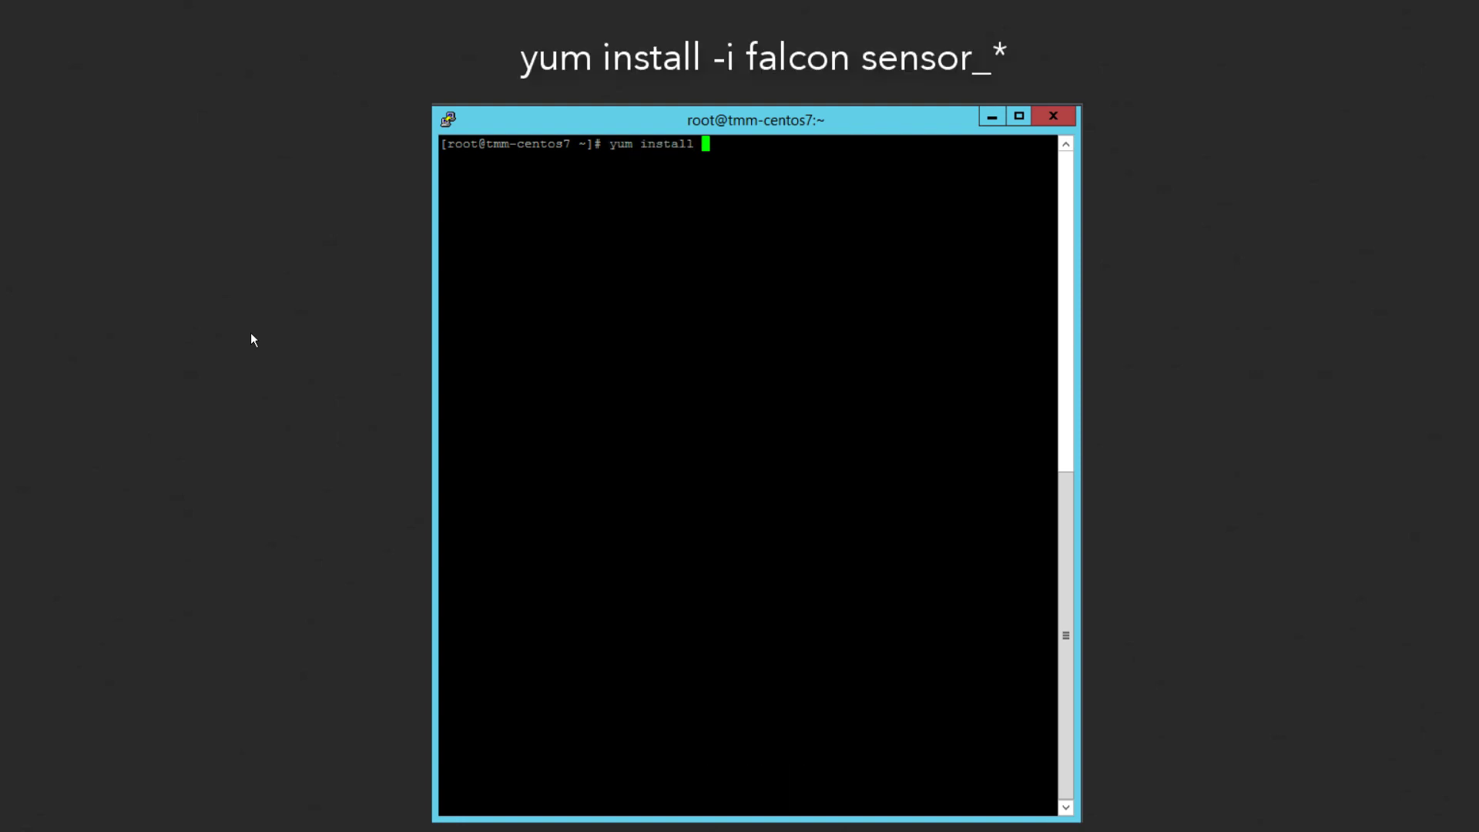
text(/opt/fal)
key(Tab)
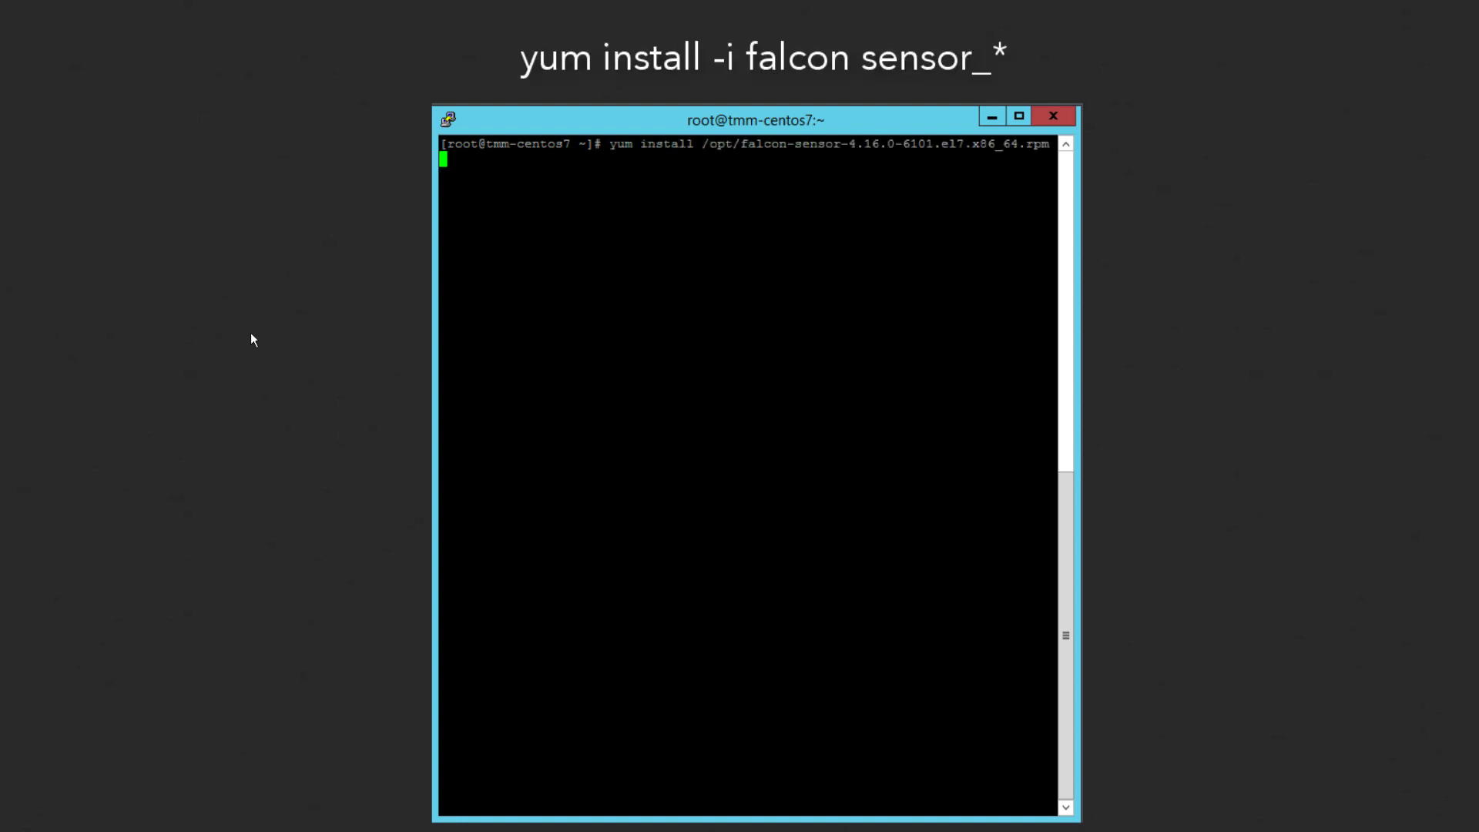
key(Return)
text(y)
key(Return)
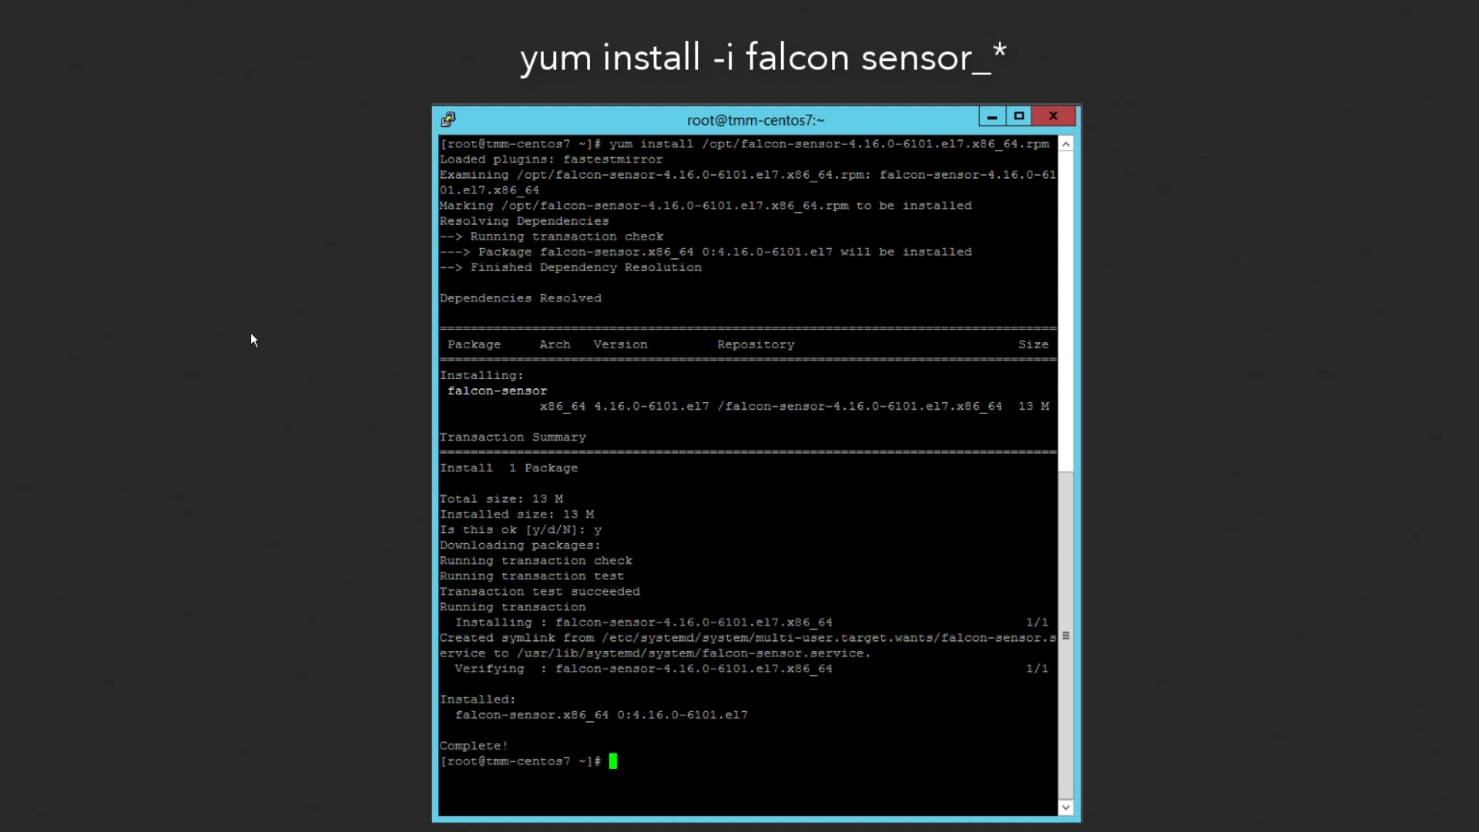
- Register the CentOS sensor with /opt/CrowdStrike/falconctl -s --cid= and the pasted customer ID
text(/opt/C)
key(Tab)
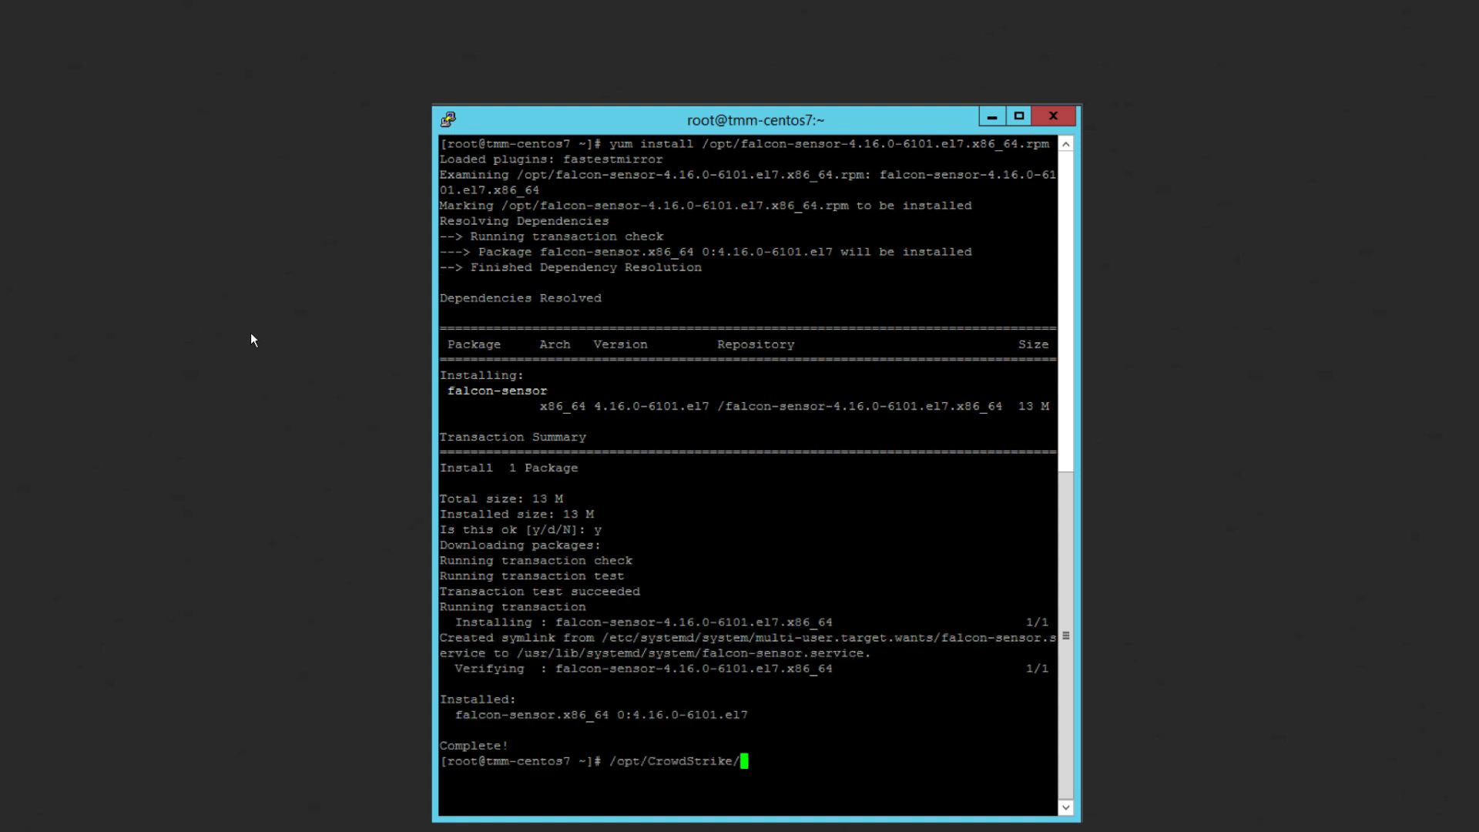
text(falconctl -s -)
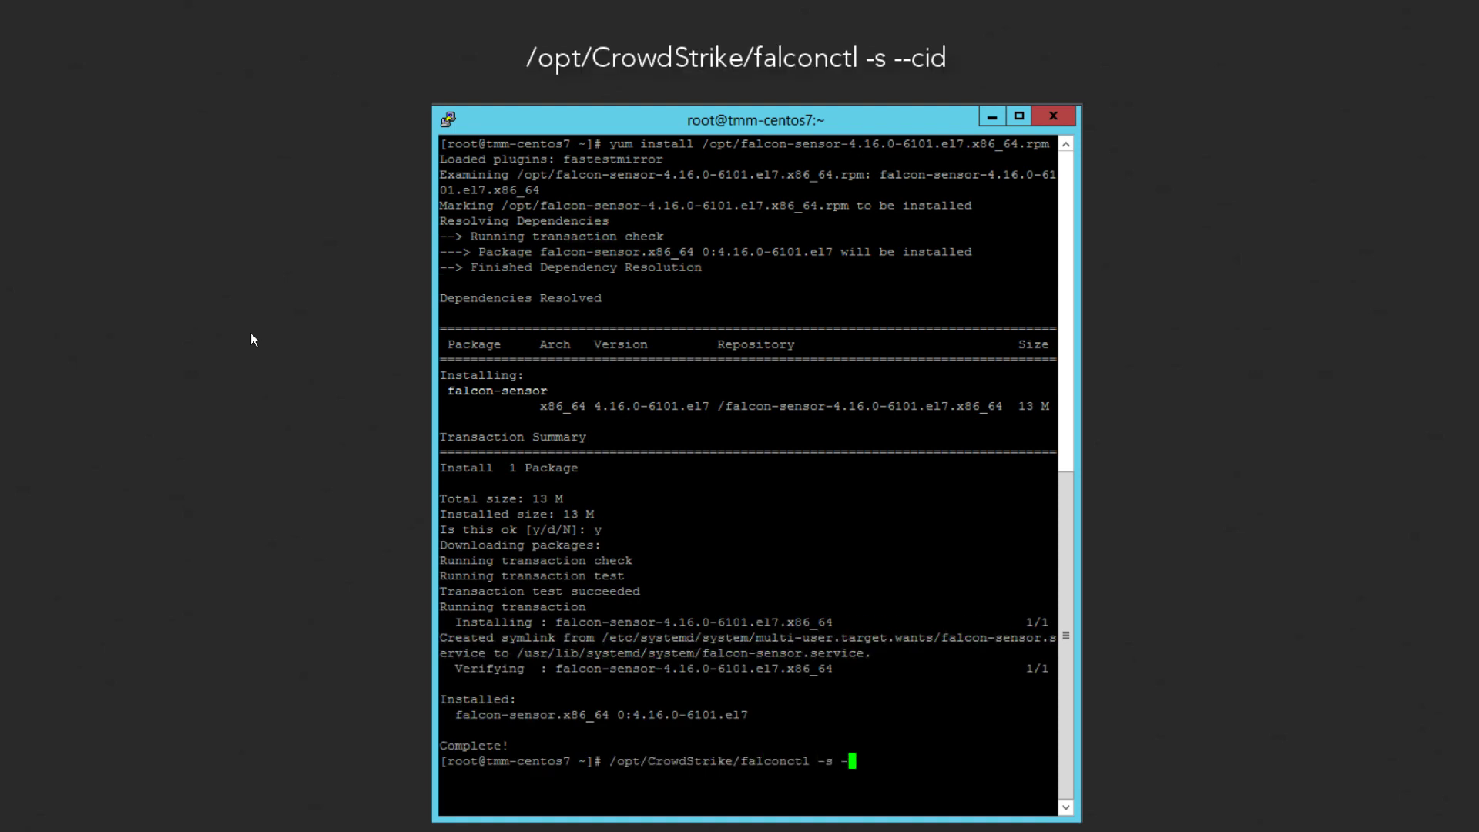
text(-cid=)
key(shift+Insert)
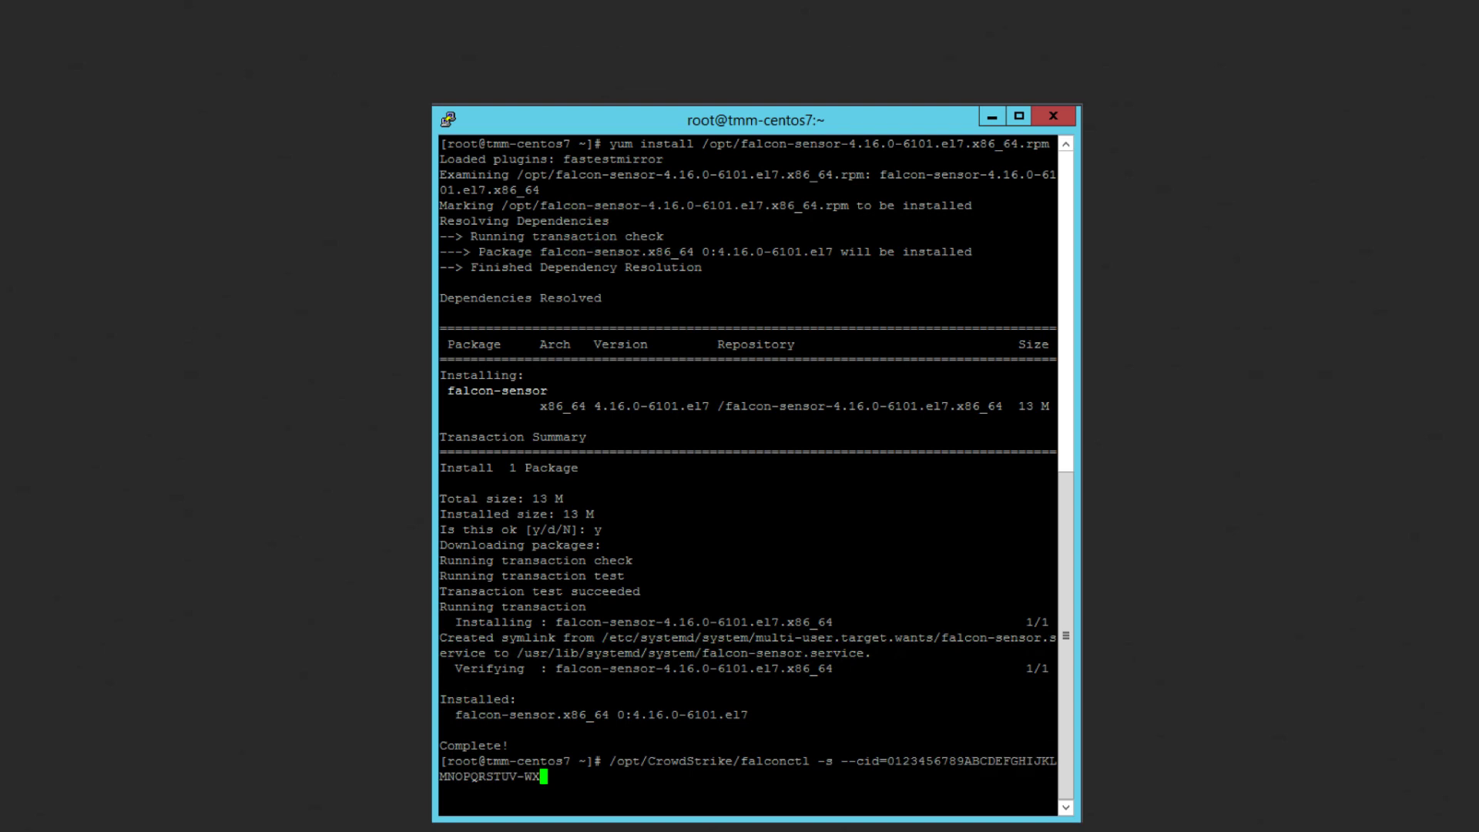
key(Return)
- Run systemctl start falcon-sensor on the CentOS 7 host
text(systemctl)
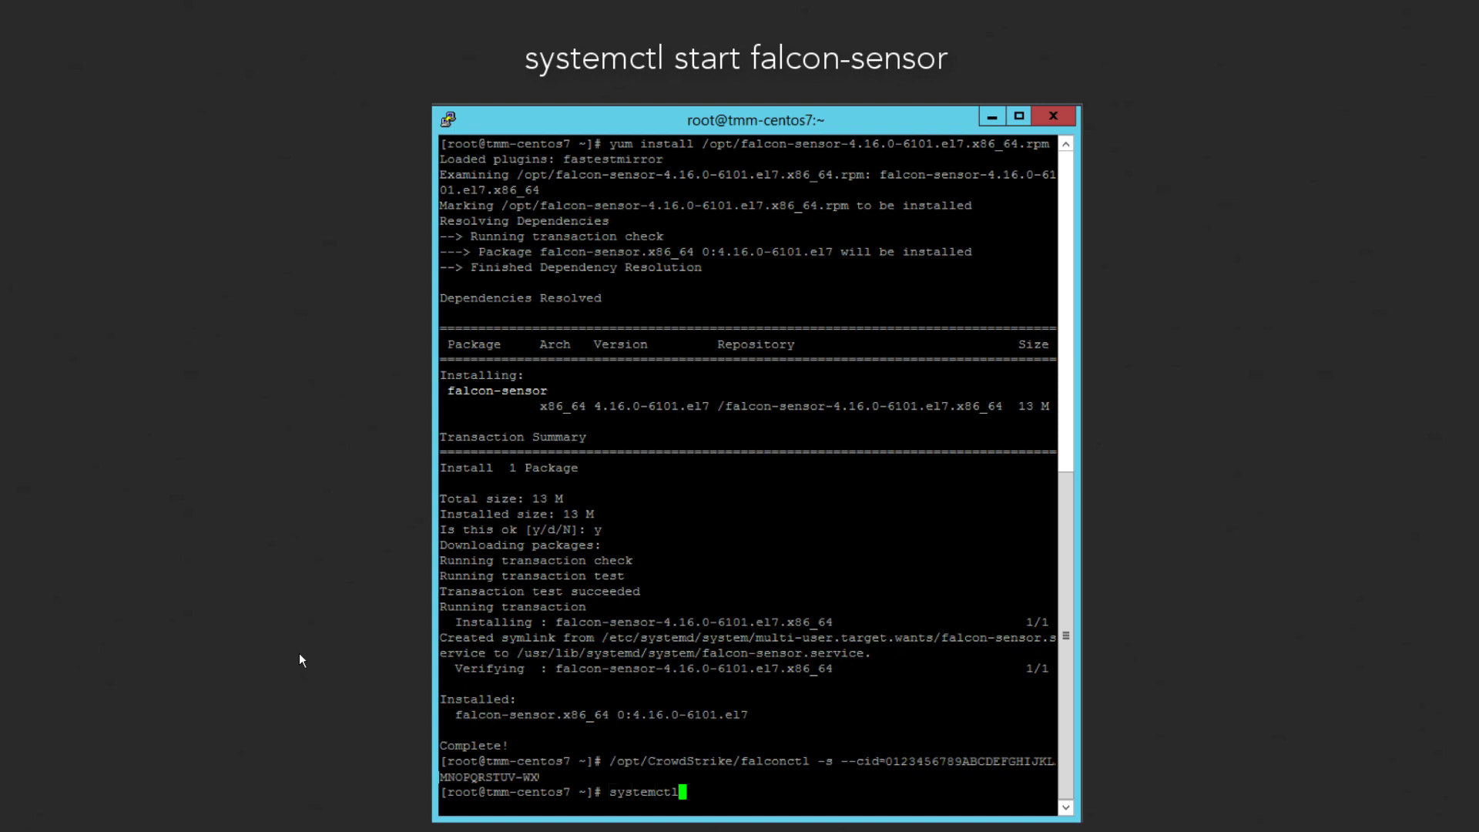
text( start falcon-sensor)
key(Return)
mouse_move(397, 809)
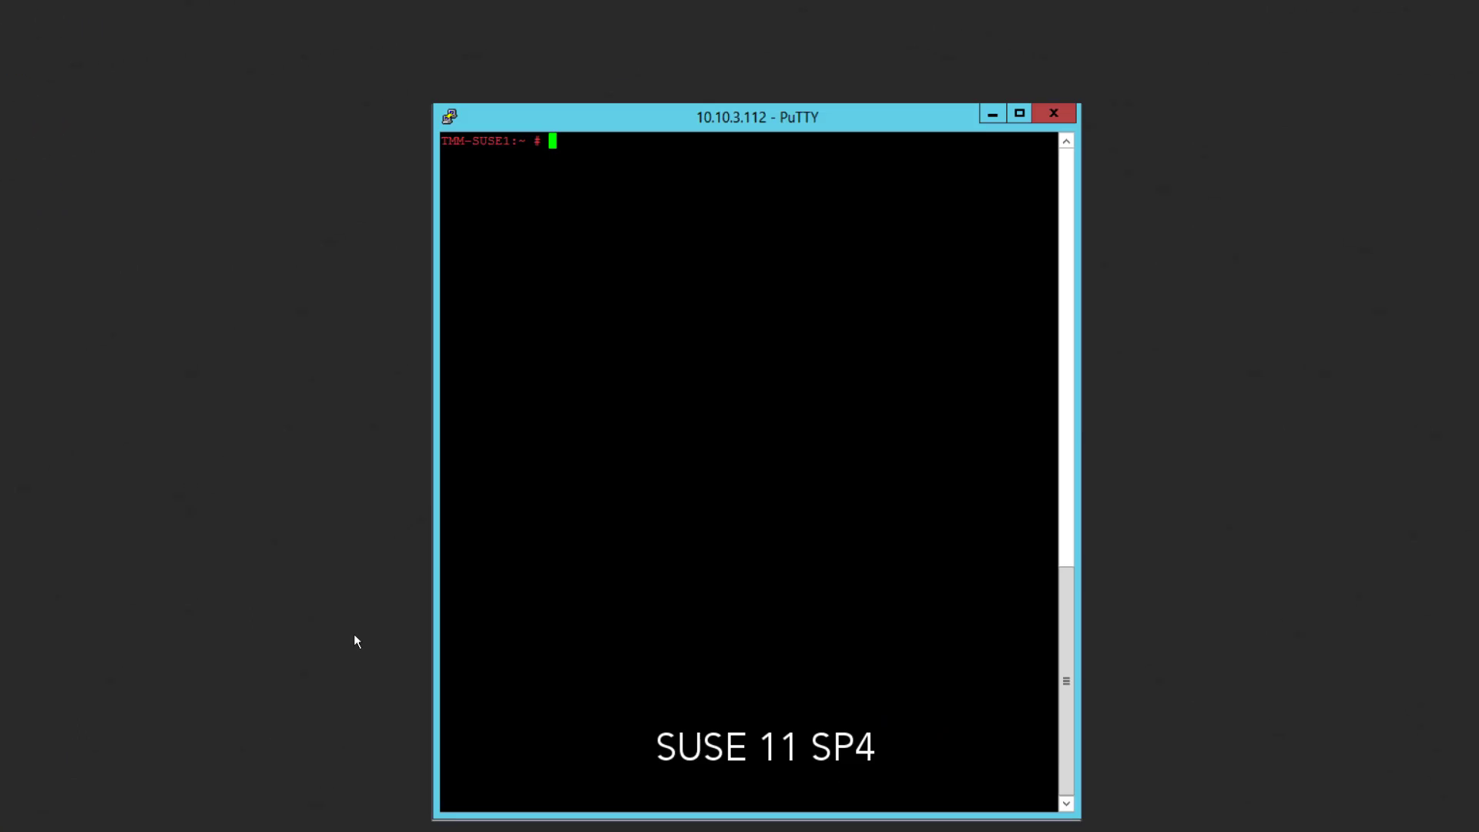
- Install the SUSE falcon-sensor .rpm from /opt with zypper install, confirming with y
text(zypper install /opt/f)
key(Tab)
key(Return)
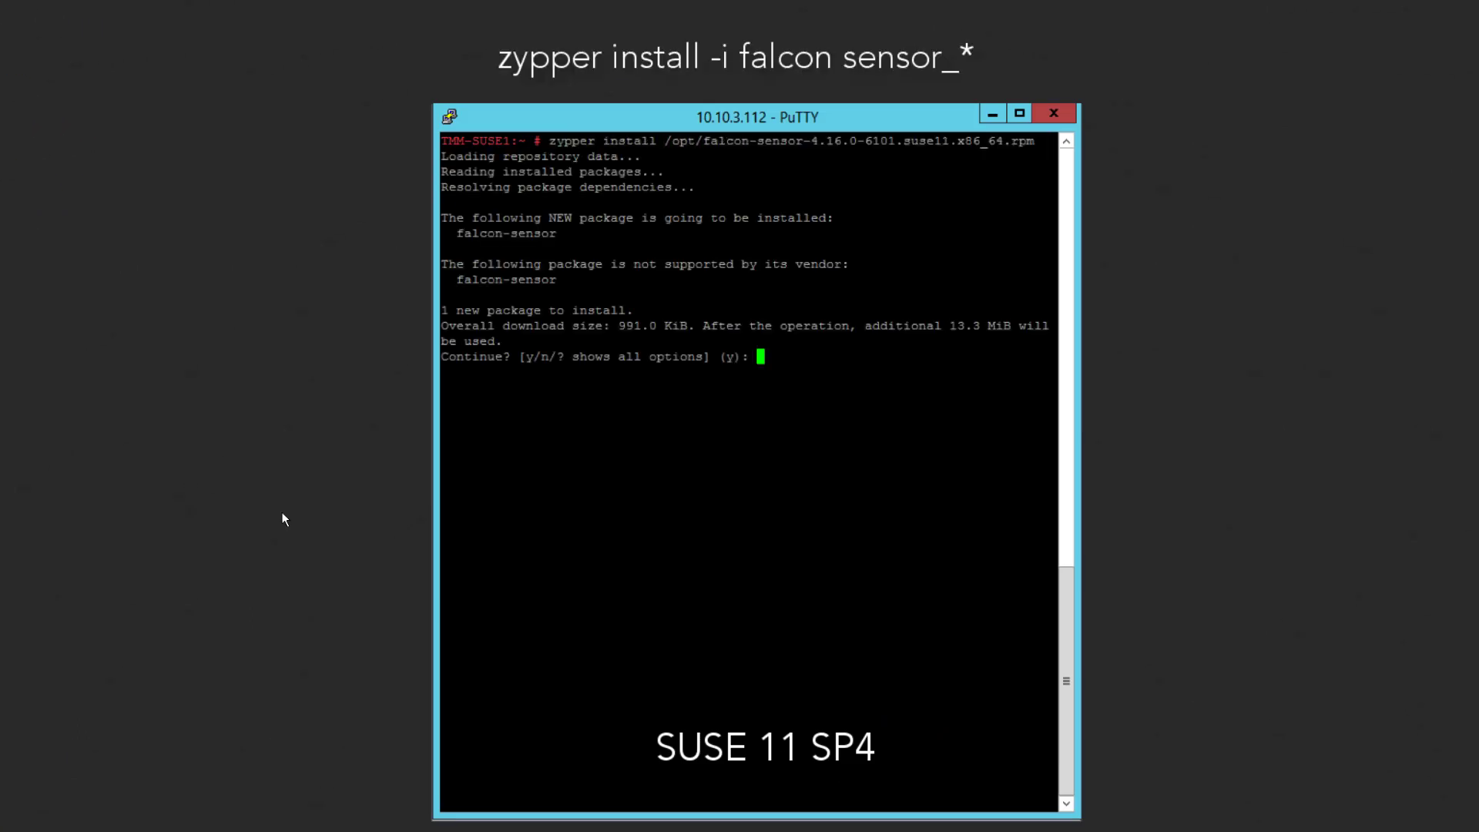
text(y)
key(Return)
- Register the SUSE sensor with falconctl -s --cid and the pasted ID, then start falcon-sensor
text(/opt/CrowdStrike/)
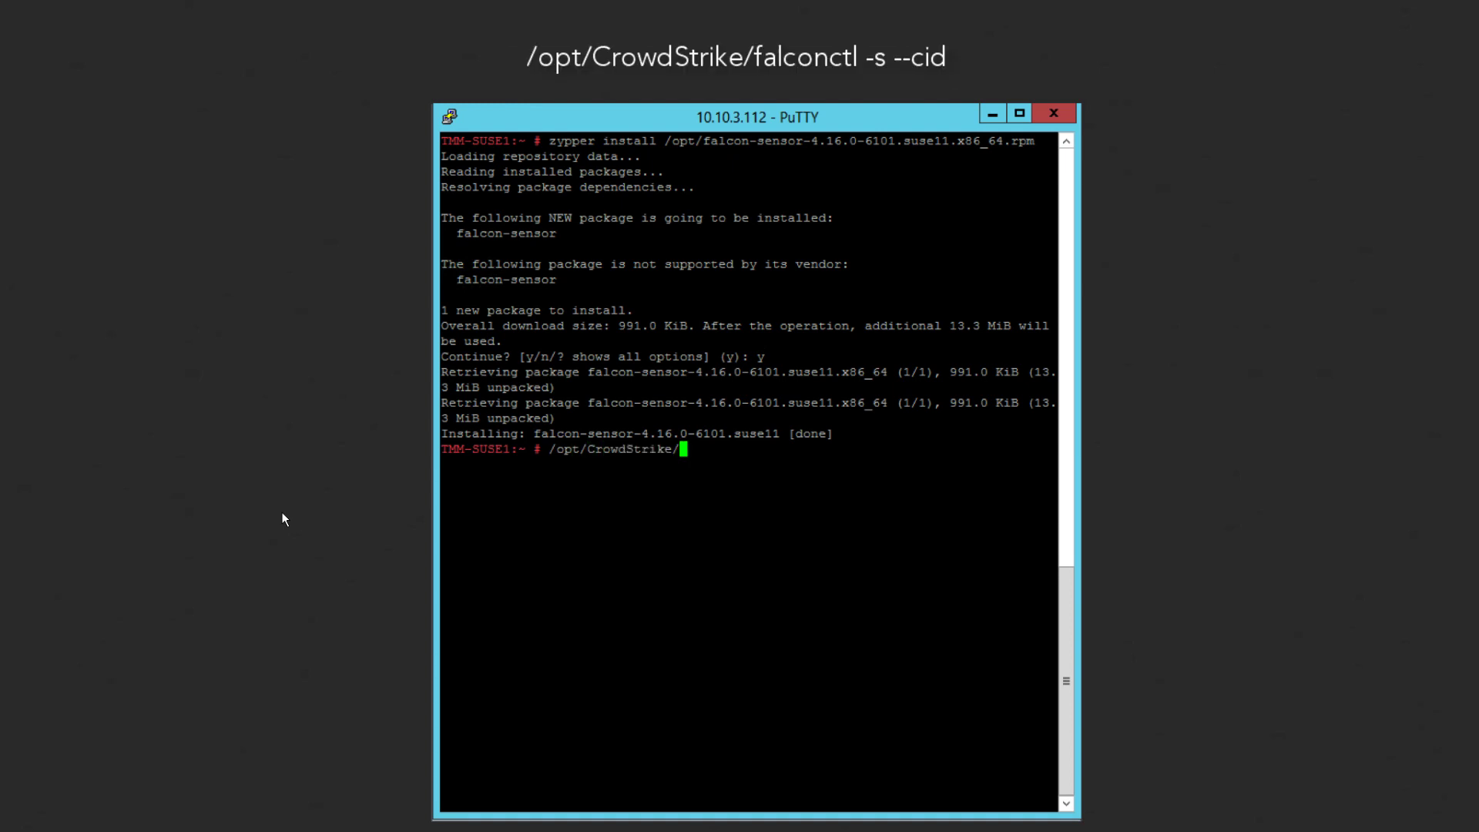
text(falconctl -s --cid=)
key(shift+Insert)
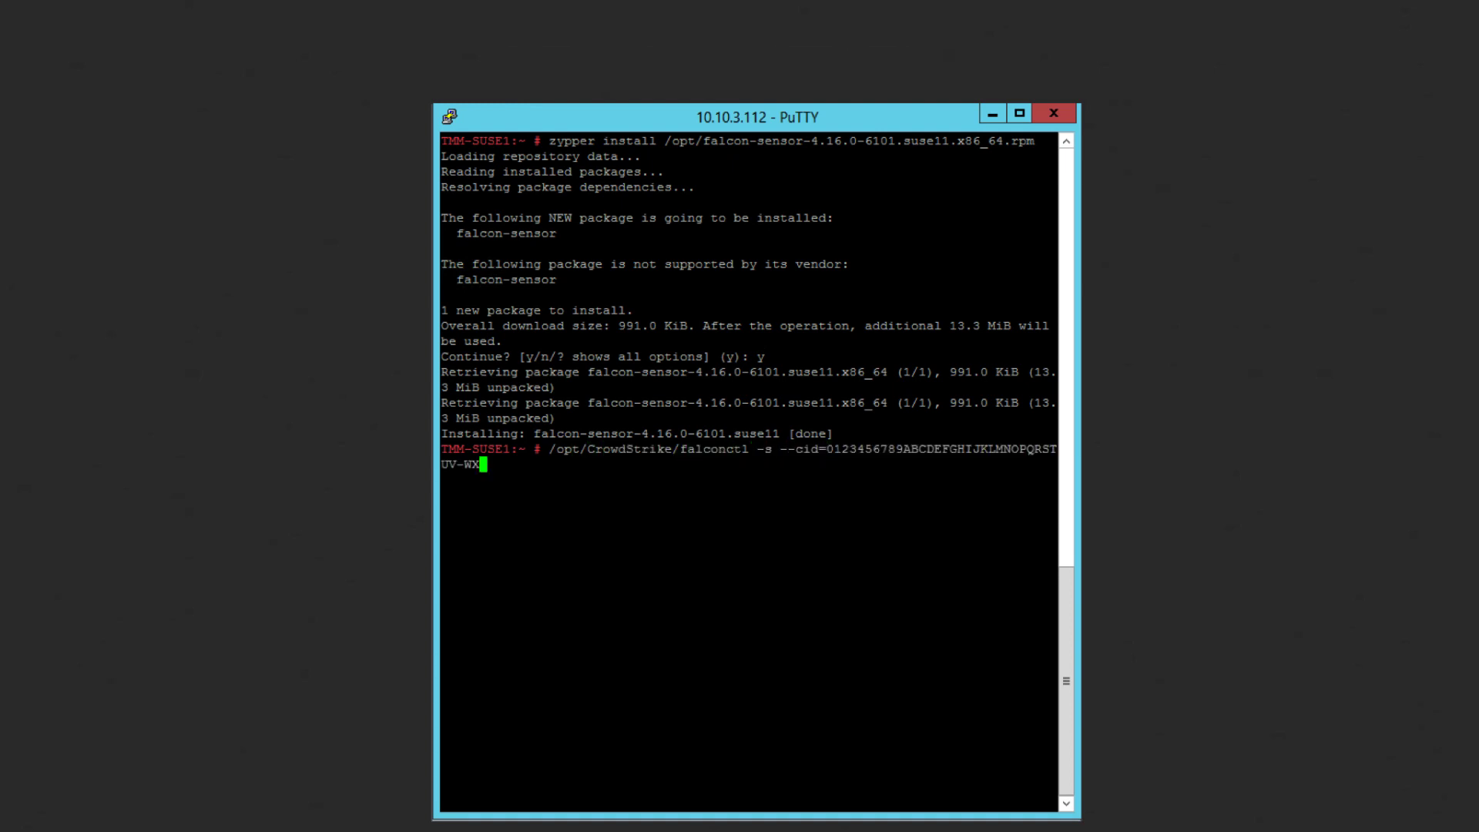
key(Return)
text(service )
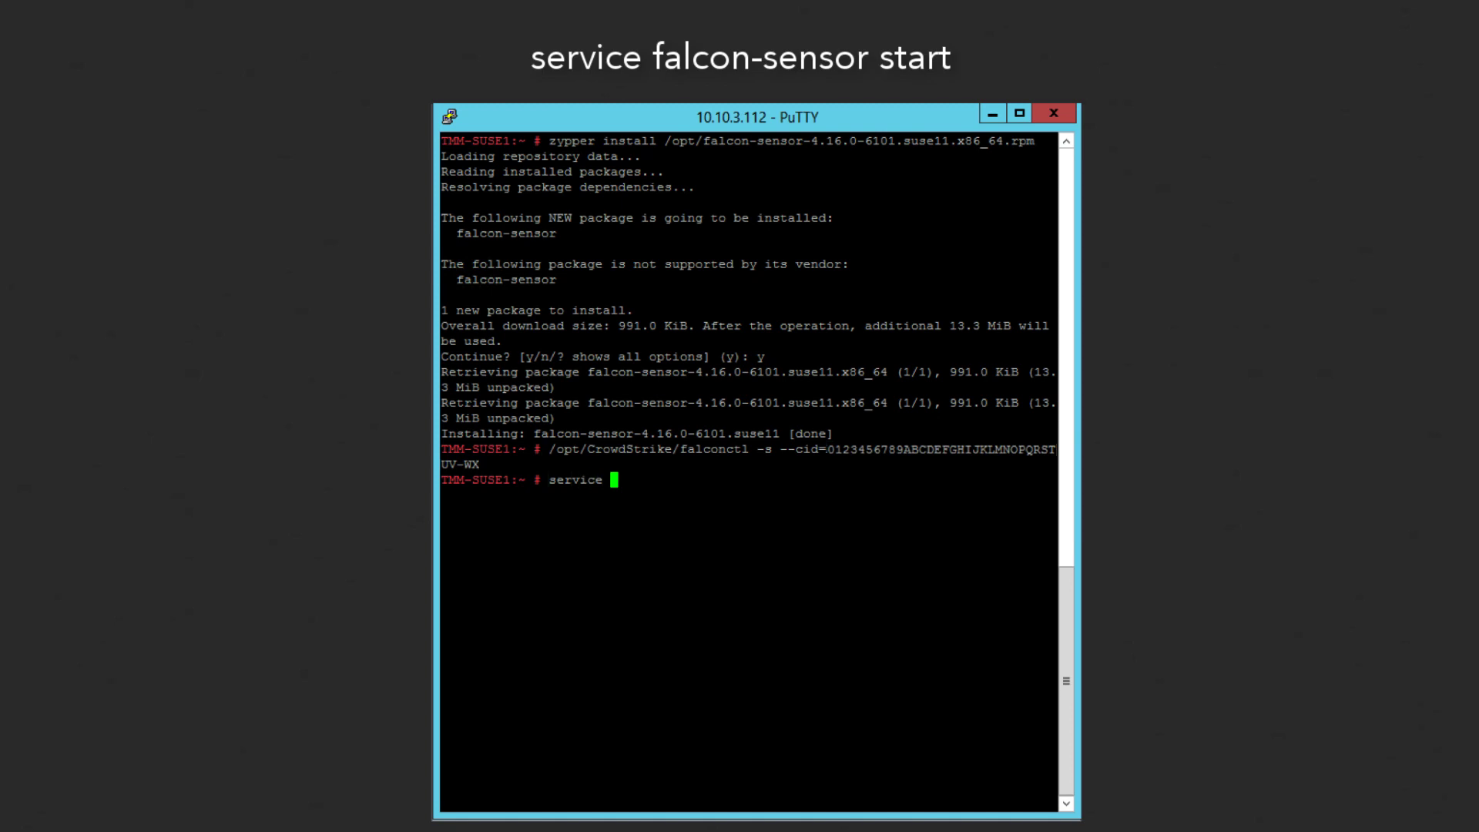
text(falcon-sensor start)
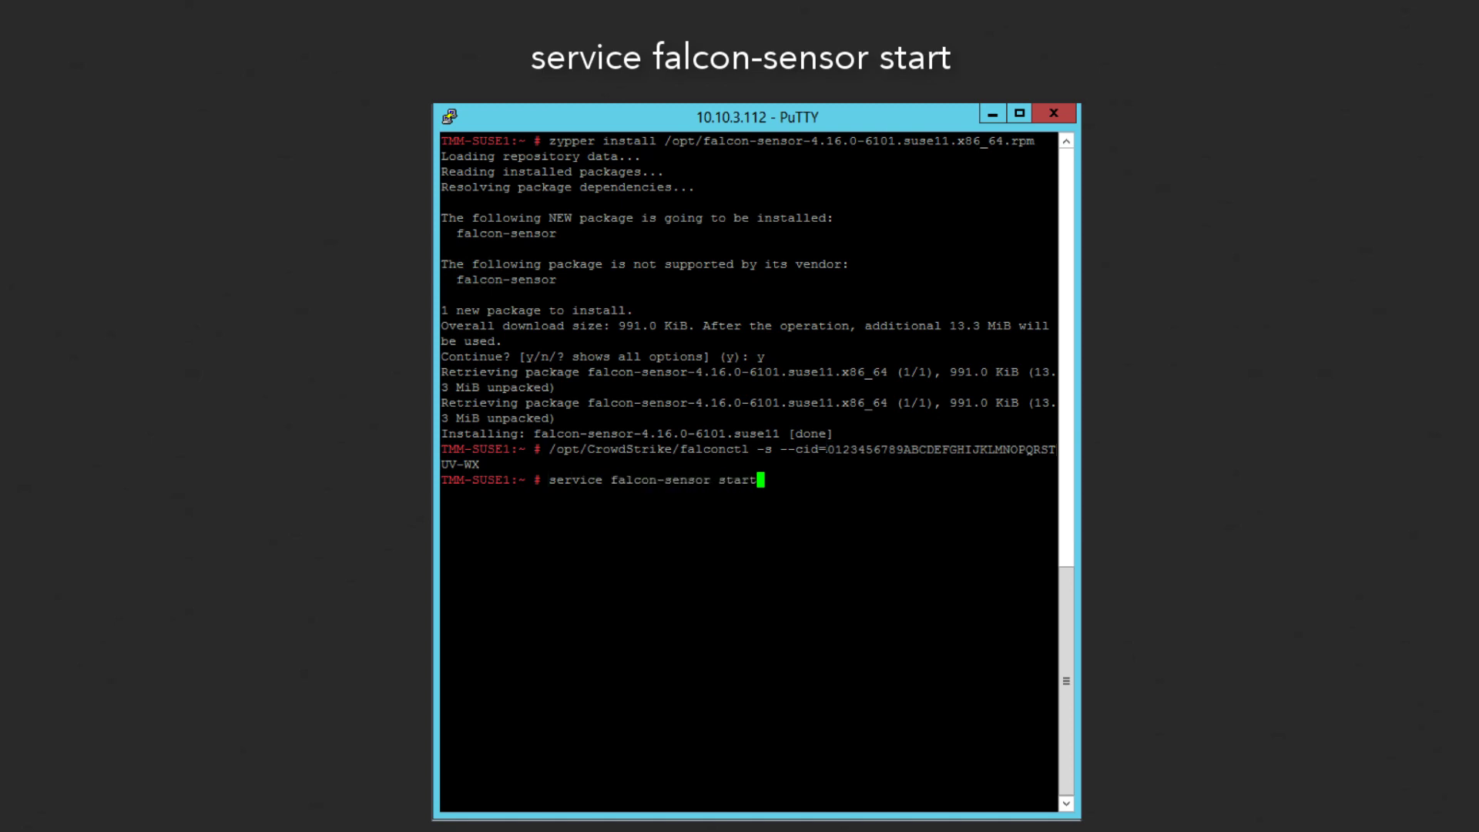
key(Return)
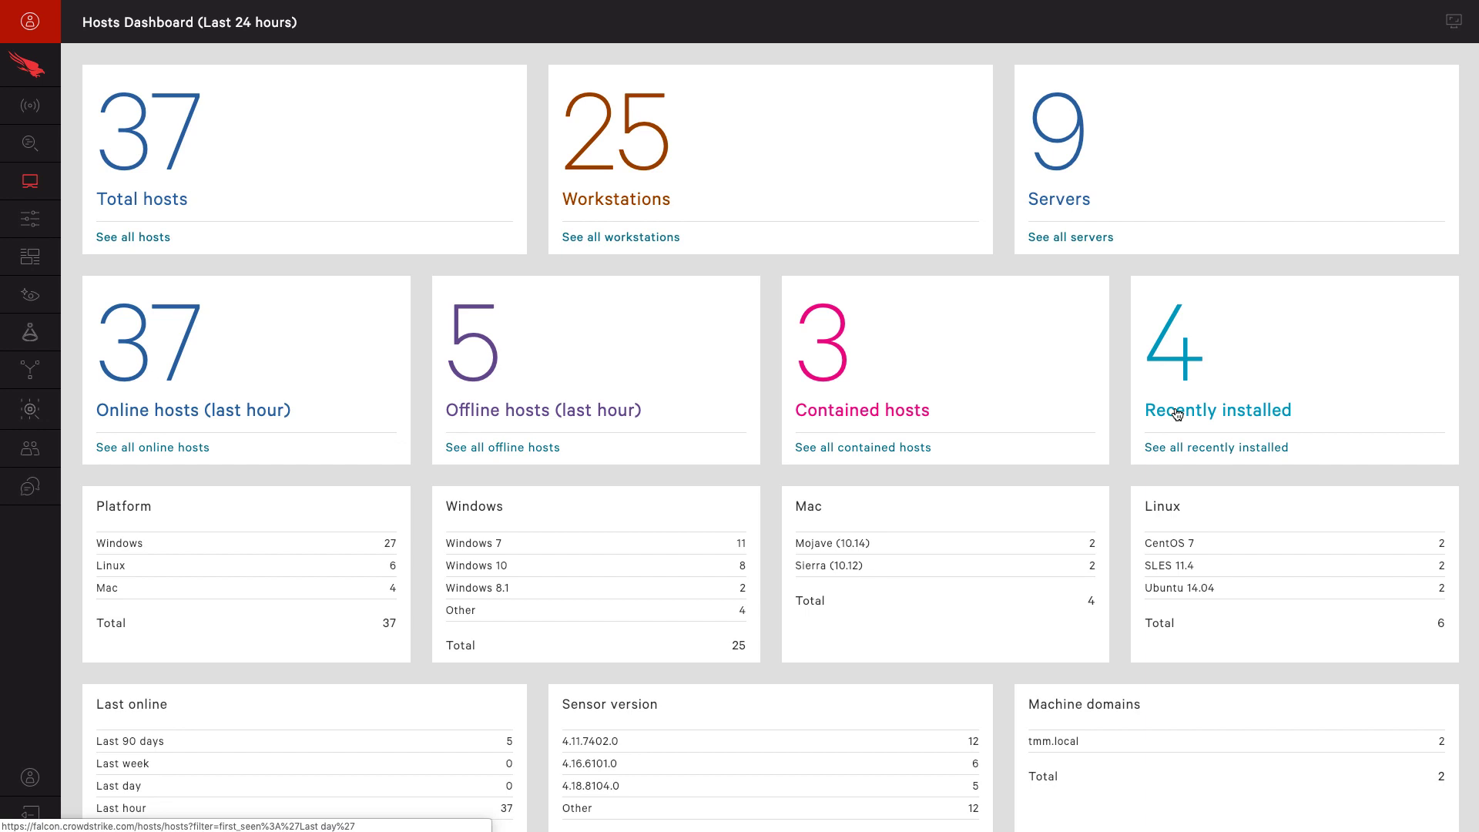
- Open the Recently installed hosts list from the Falcon Hosts Dashboard
click(1178, 414)
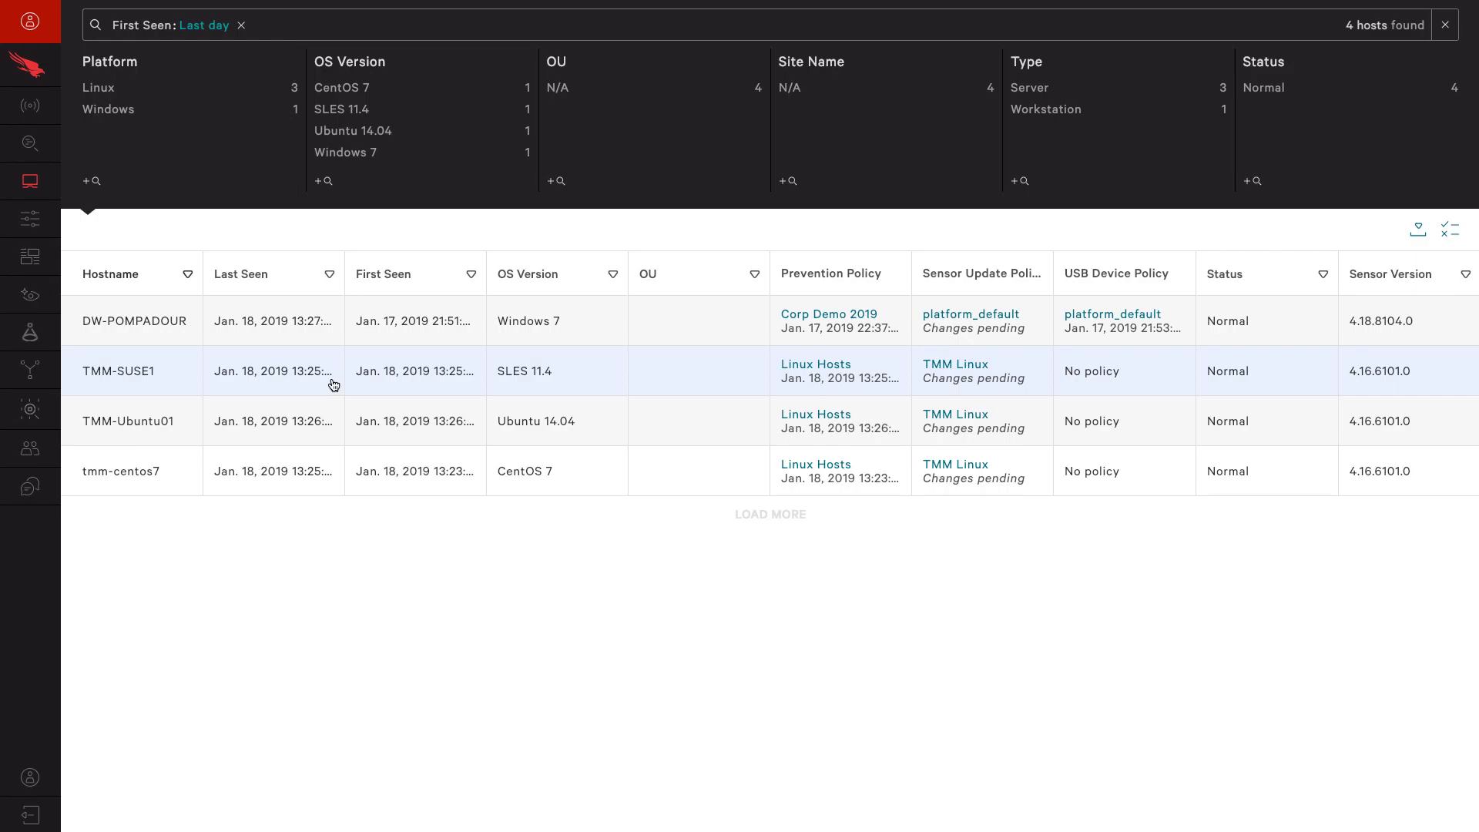
- Add a Platform: Linux filter to show only the three new Linux hosts
click(108, 90)
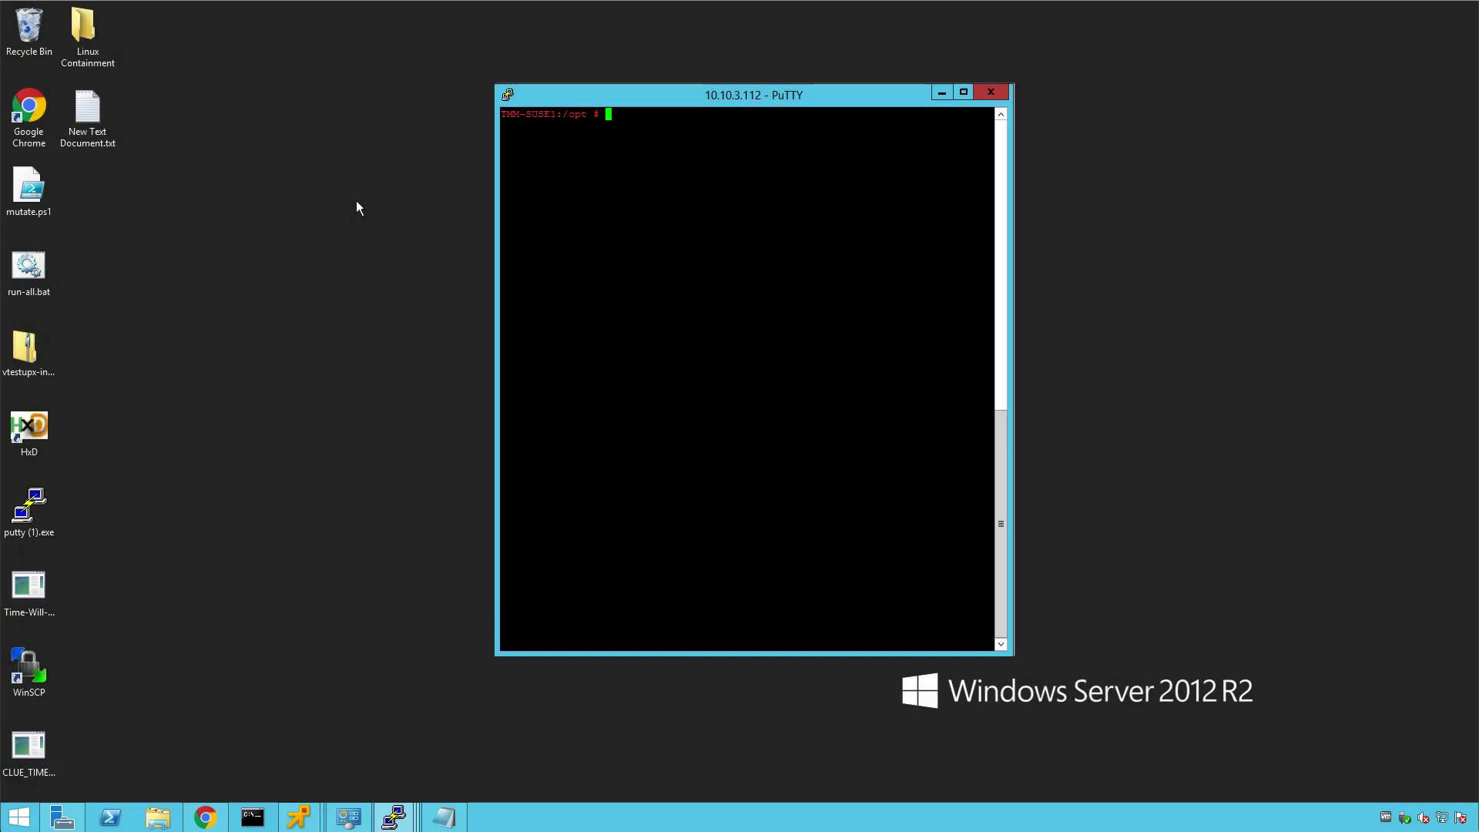
- Start typing the test-detection command cp /usr/bin/ on the SUSE host
text(cp /usr)
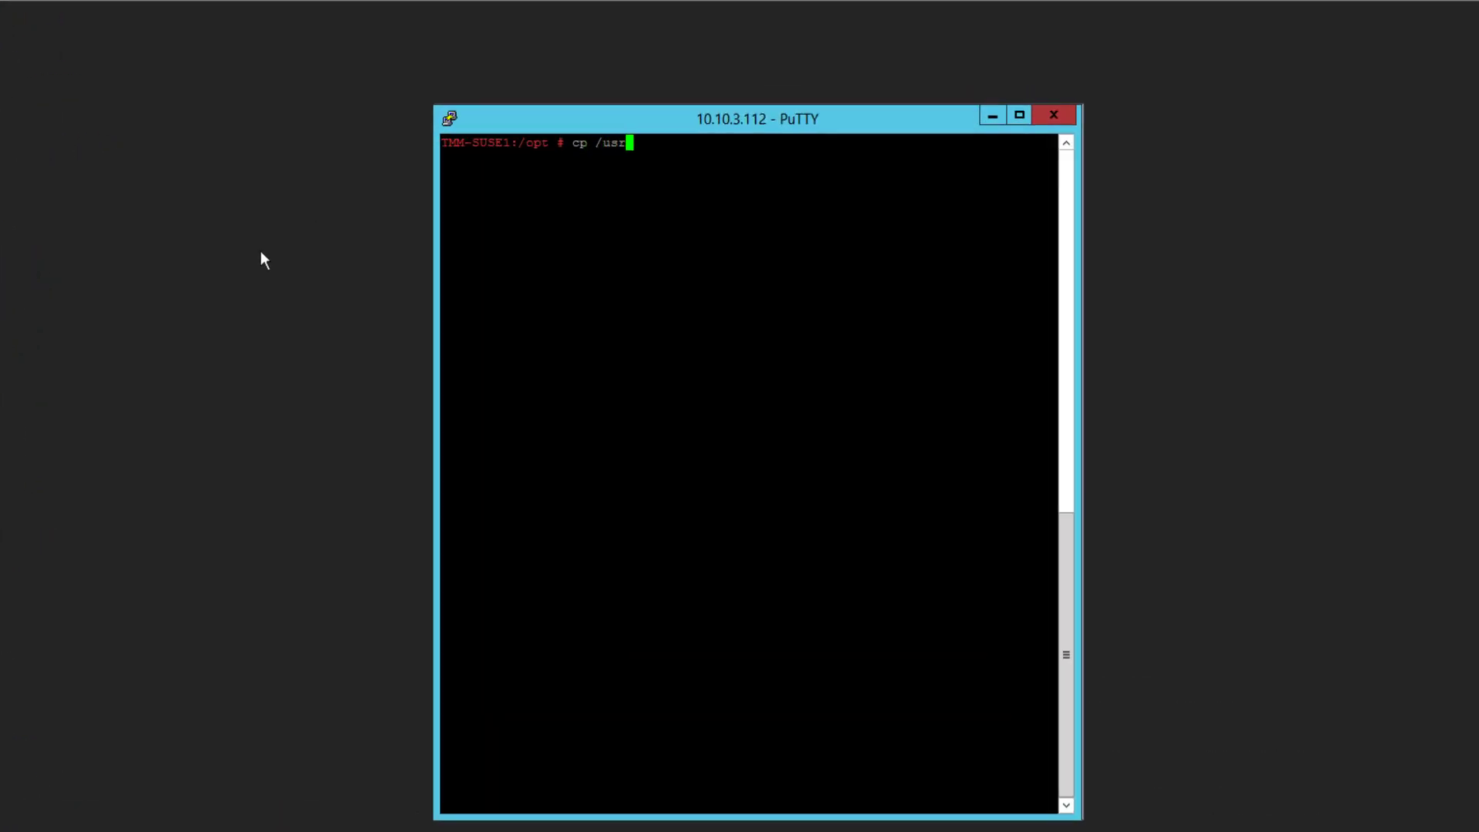
text(/bin/whoami whoami.rtf)
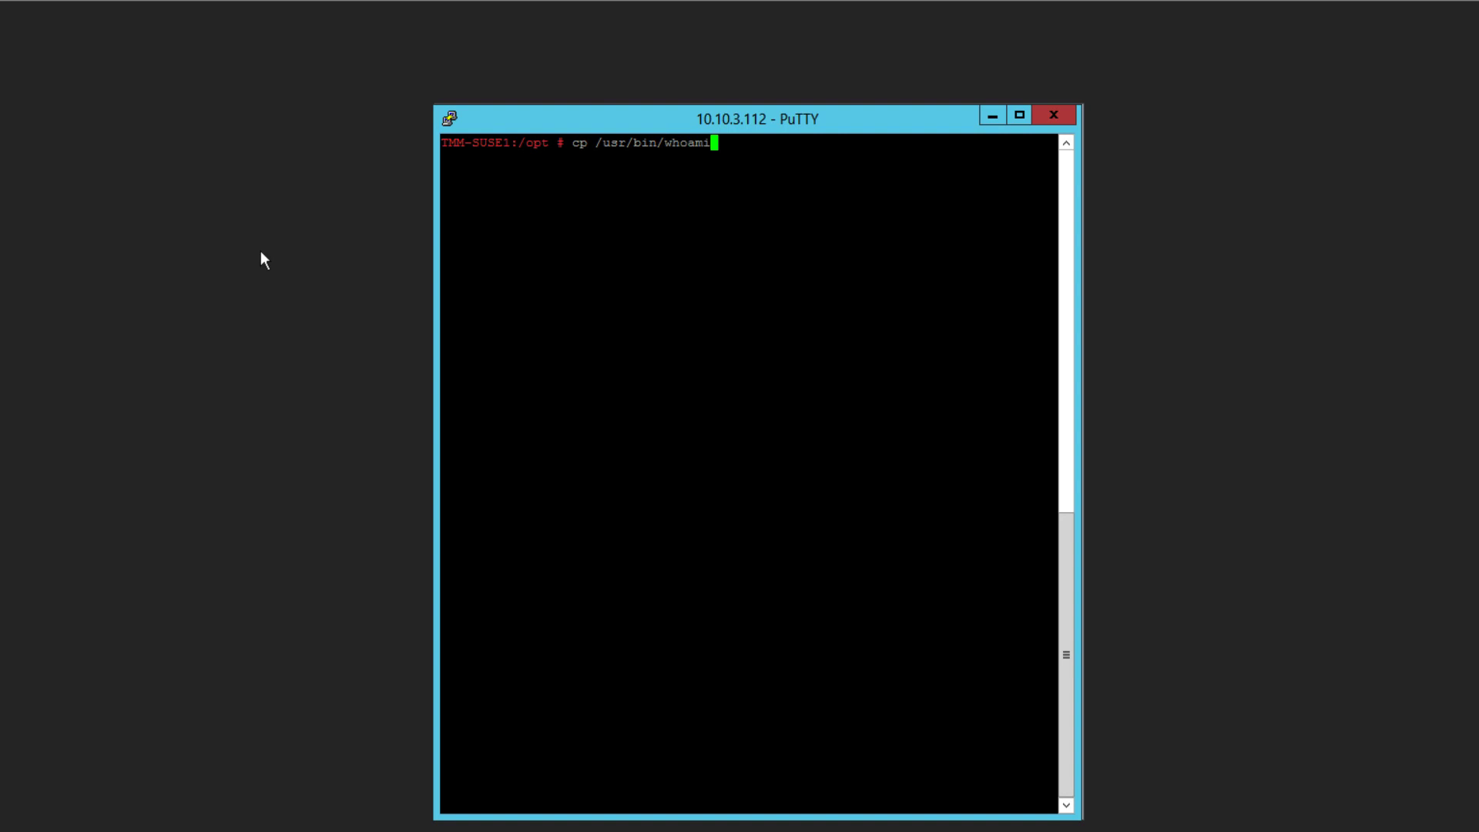
- Enter whoami.rtf as the destination, completing 'cp /usr/bin/whoami whoami.rtf' at the root prompt
- Run cp /usr/bin/whoami whoami.rtf to copy the whoami binary into /opt as whoami.rtf
text(whoami)
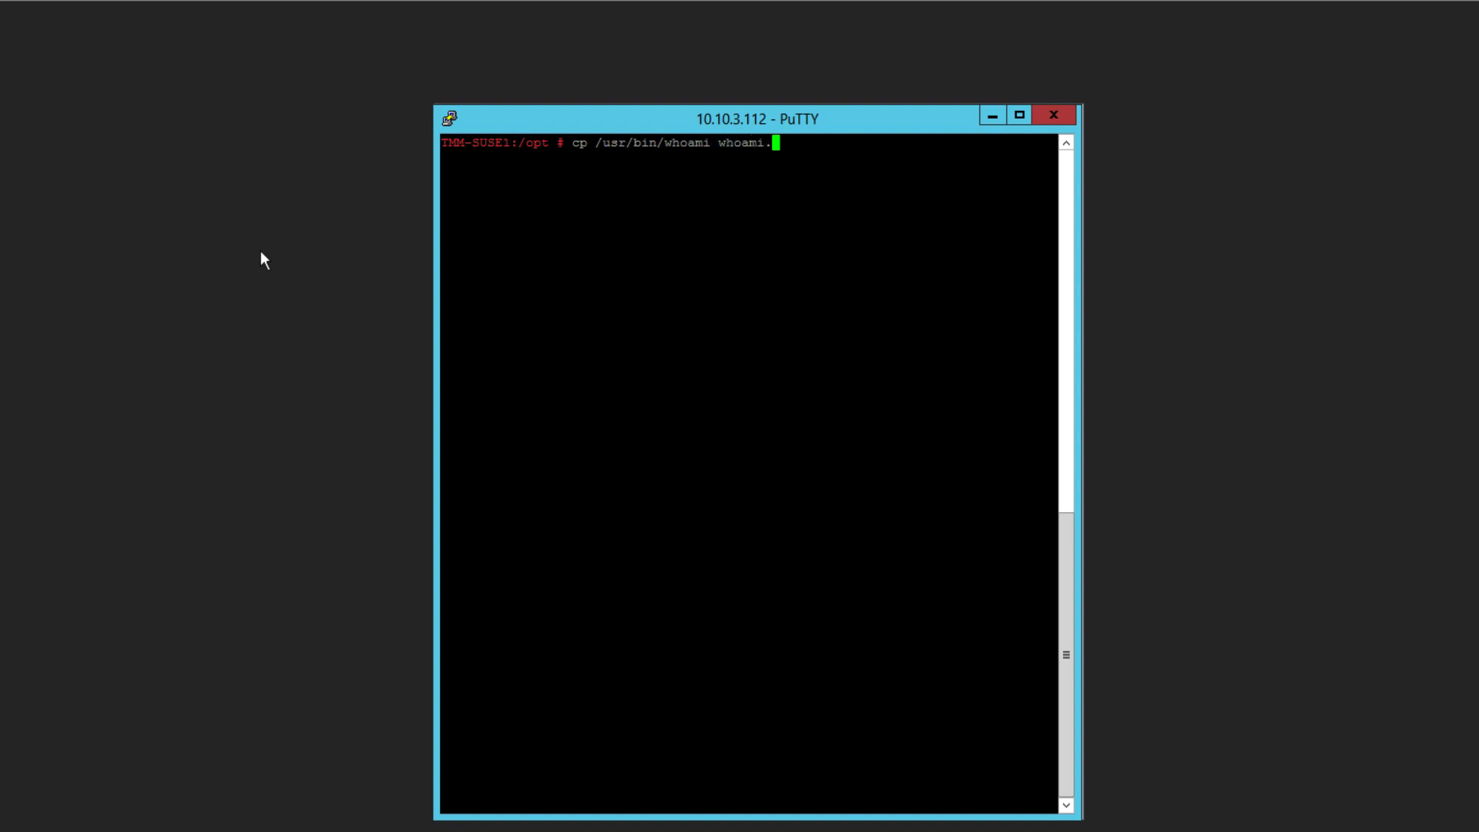
- Enter whoami.rtf as the destination, completing 'cp /usr/bin/whoami whoami.rtf' at the root prompt
- Run cp /usr/bin/whoami whoami.rtf to copy the whoami binary into /opt as whoami.rtf
text(.rtf)
key(Return)
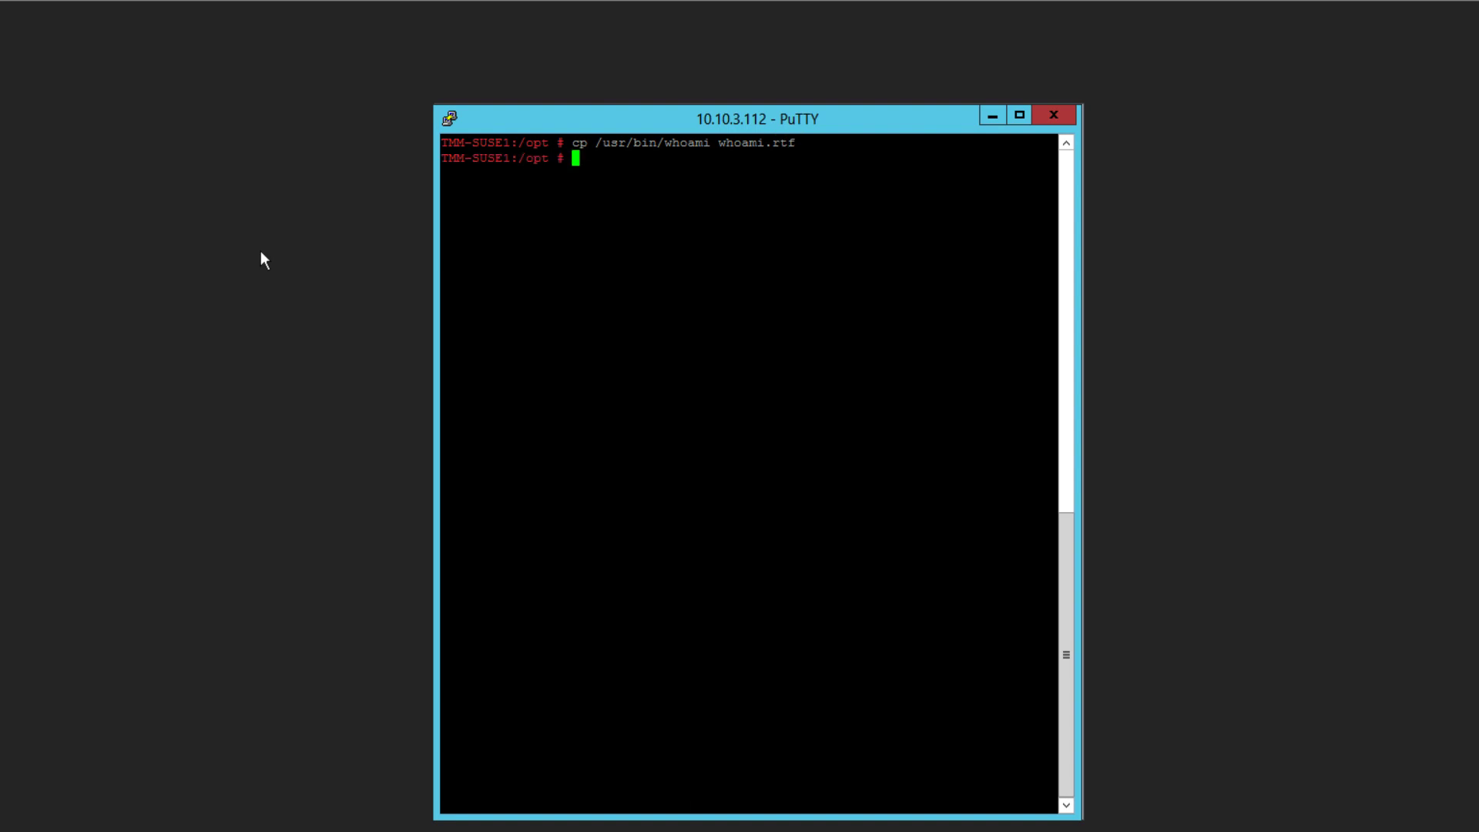
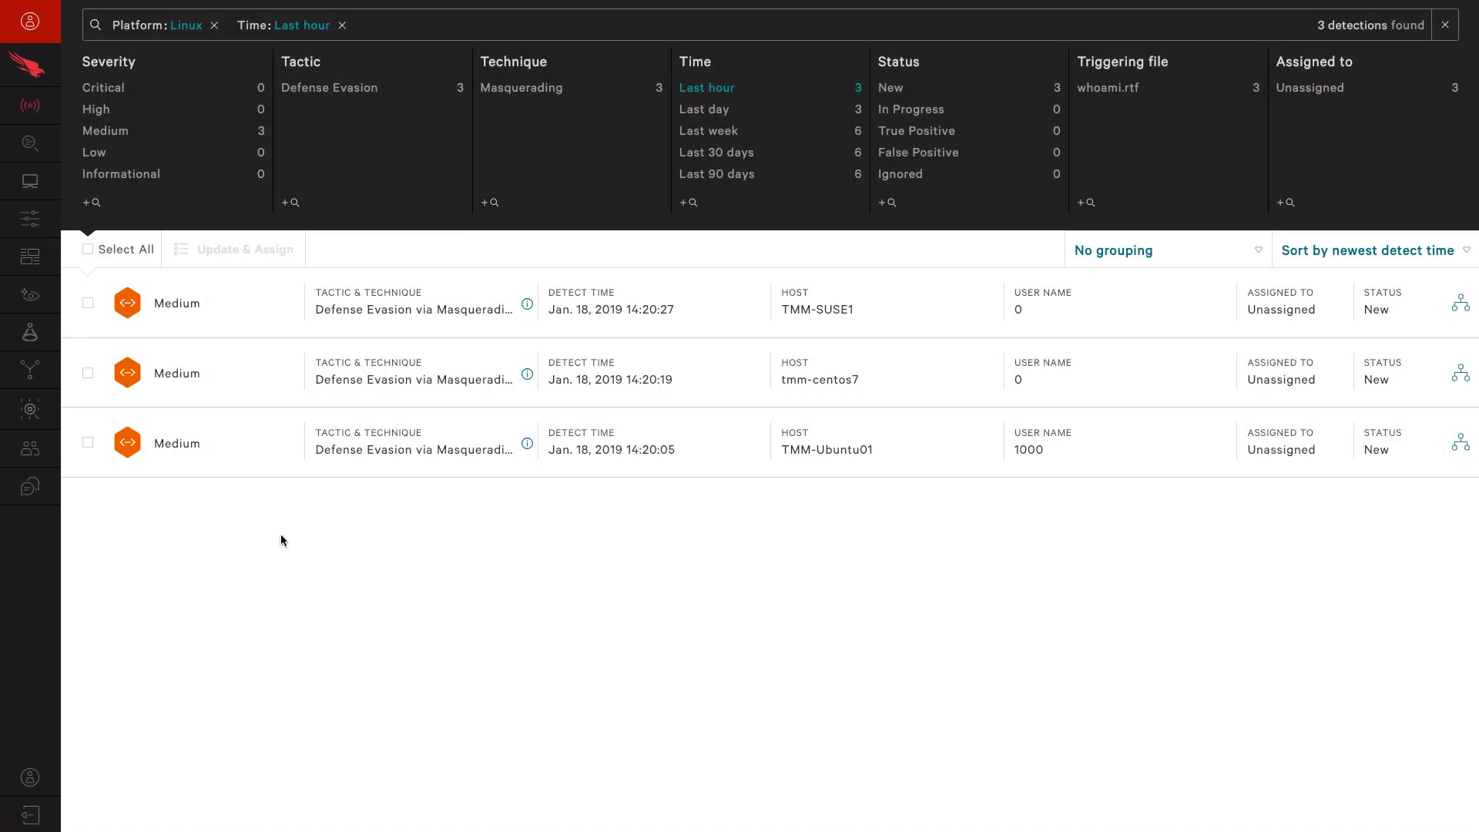
- Open the execution details of the TMM-SUSE1 whoami.rtf detection from Jan. 18, 2019 14:20:27
click(445, 313)
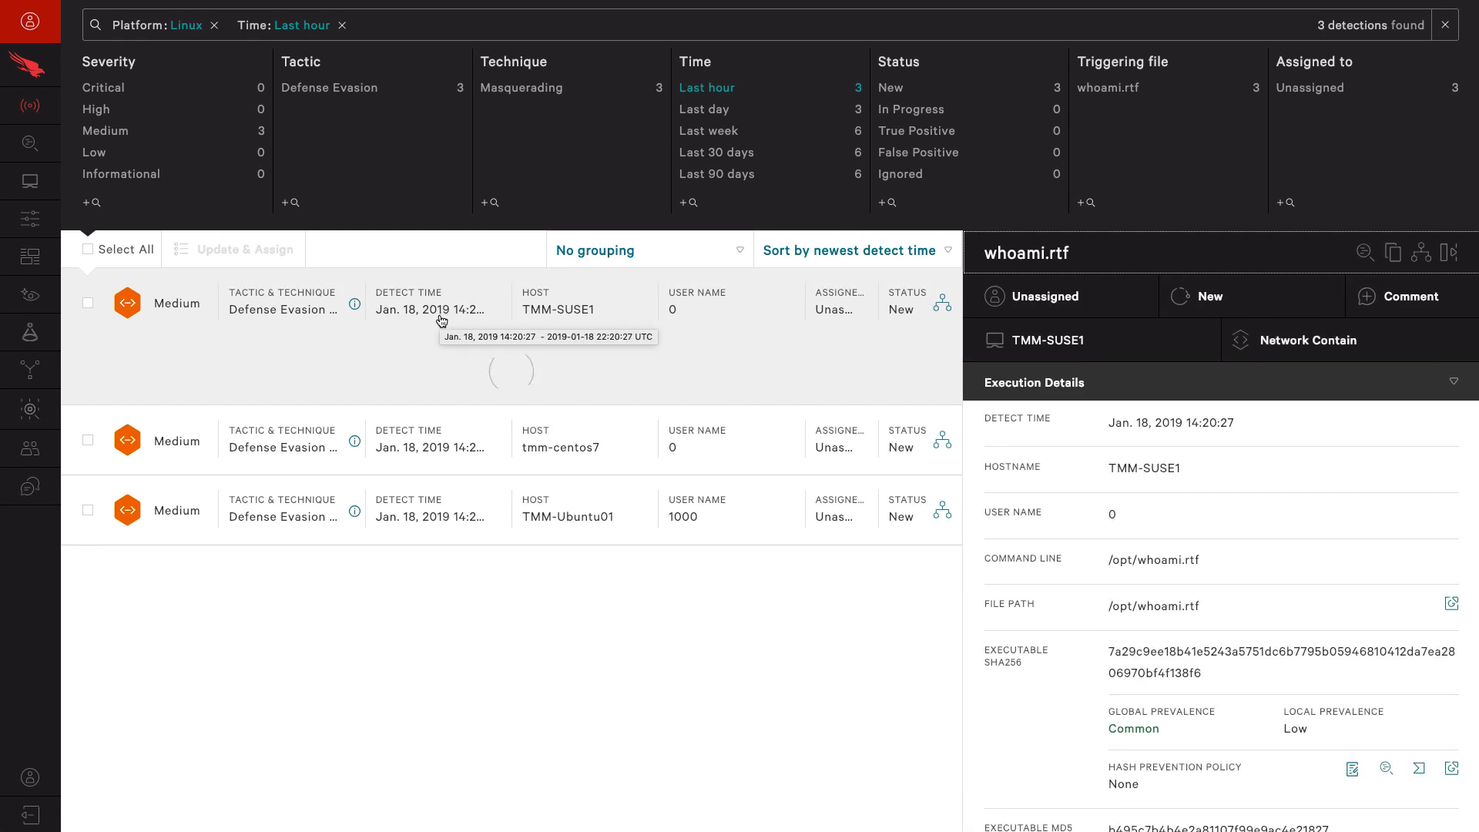